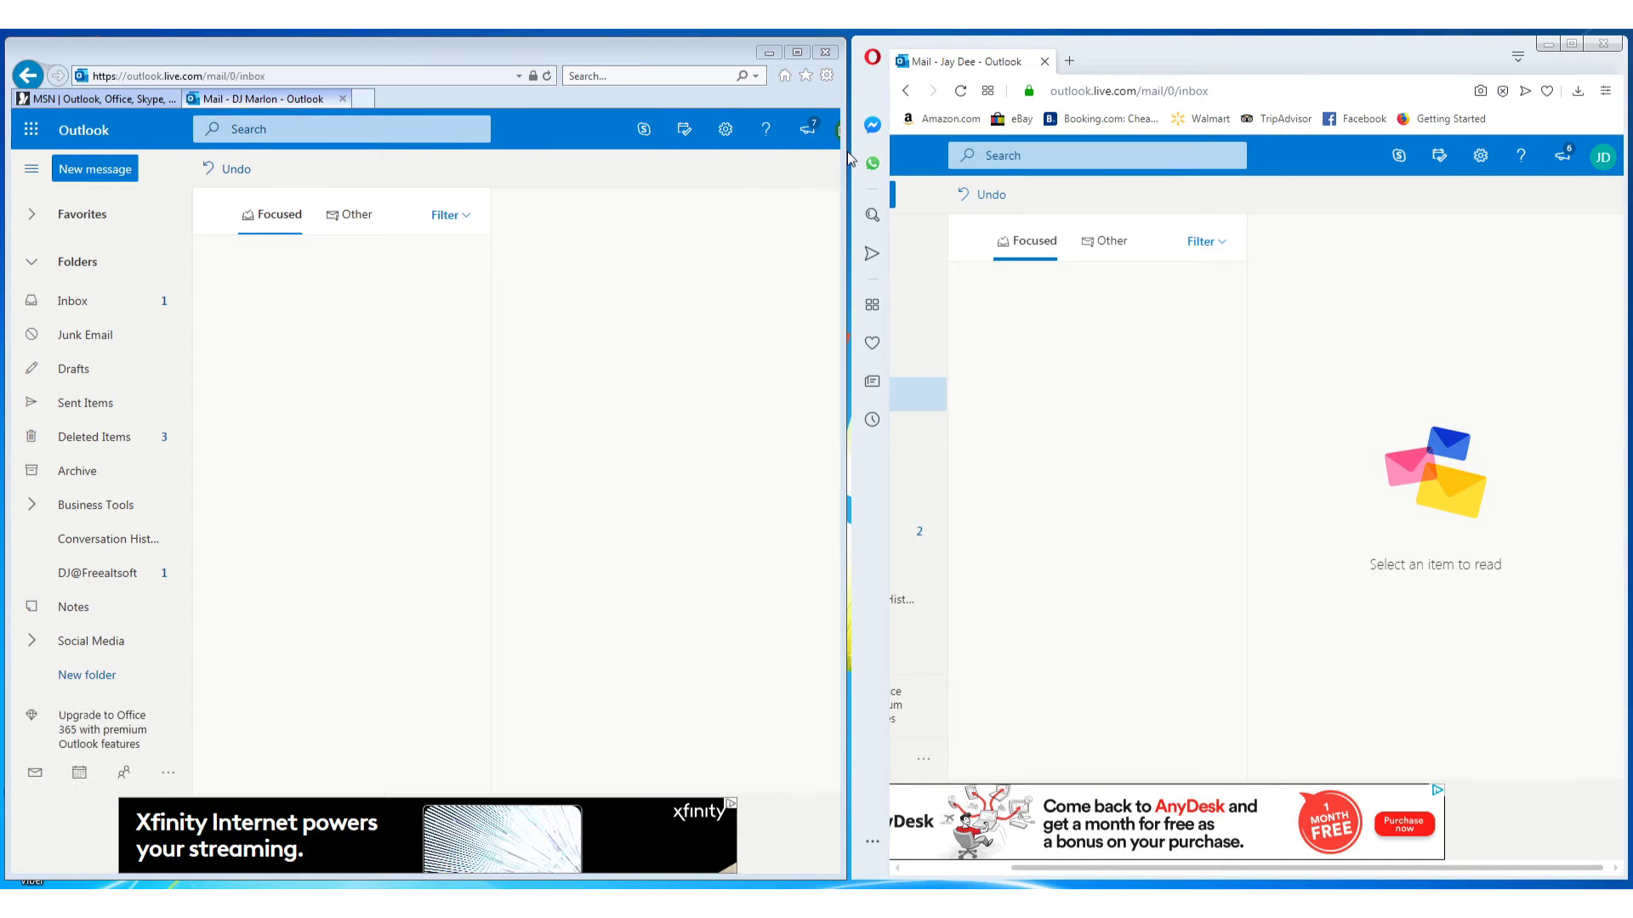
# Set the Internet Explorer mailbox's conversation view to newest messages on top, then check the settings in the Opera mailbox
pyautogui.moveTo(851, 158); pyautogui.dragTo(855, 158)
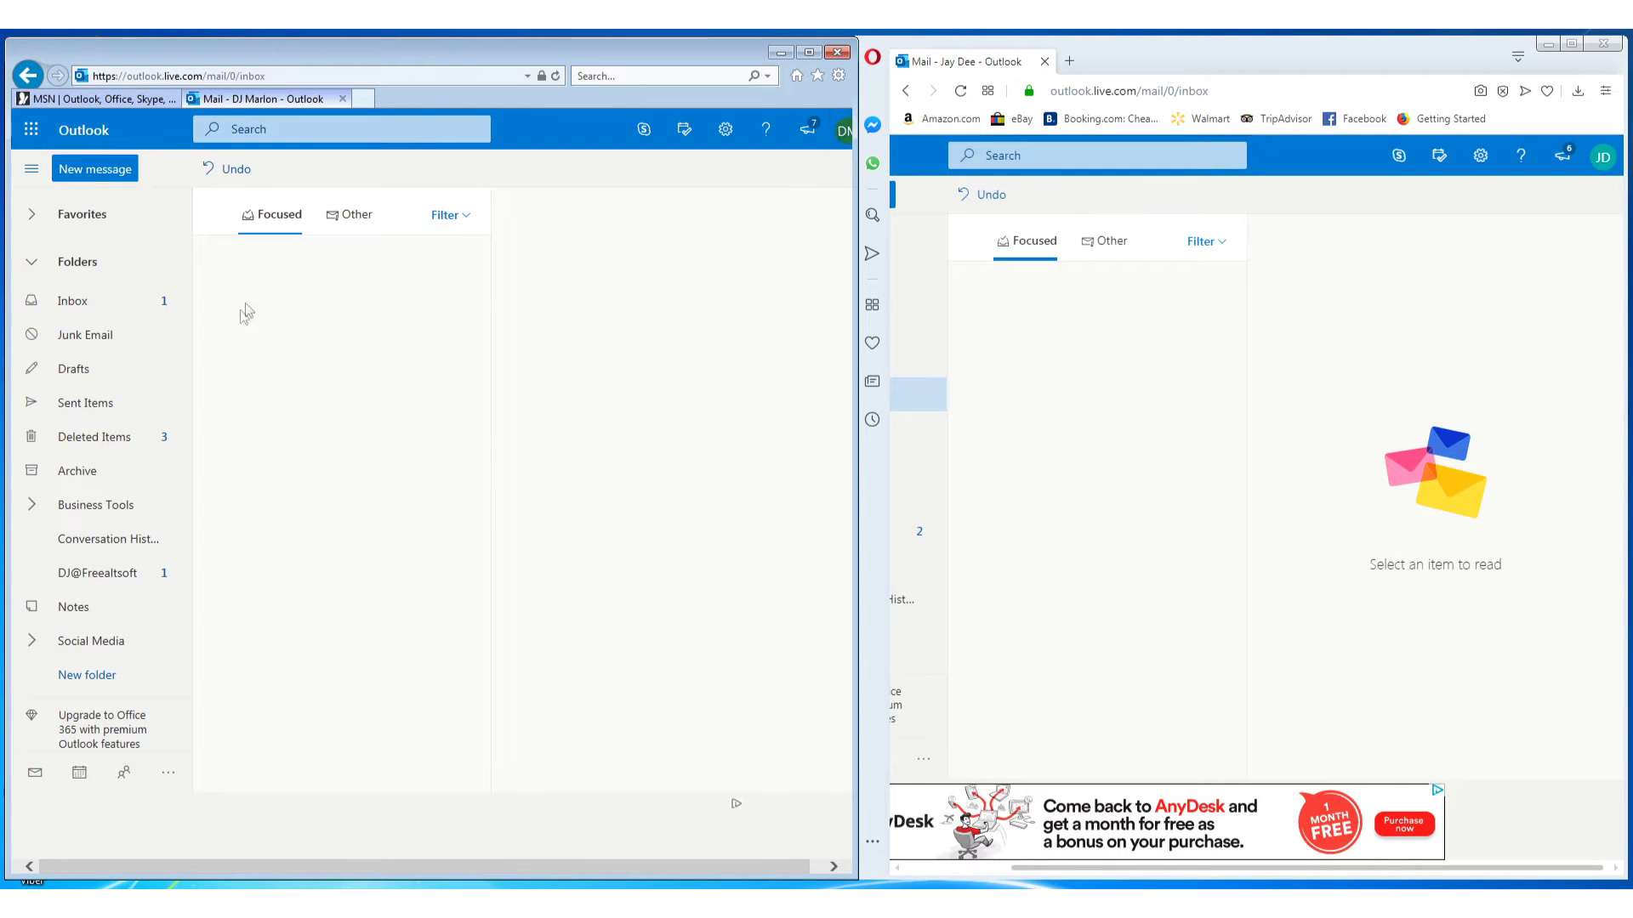
pyautogui.click(727, 132)
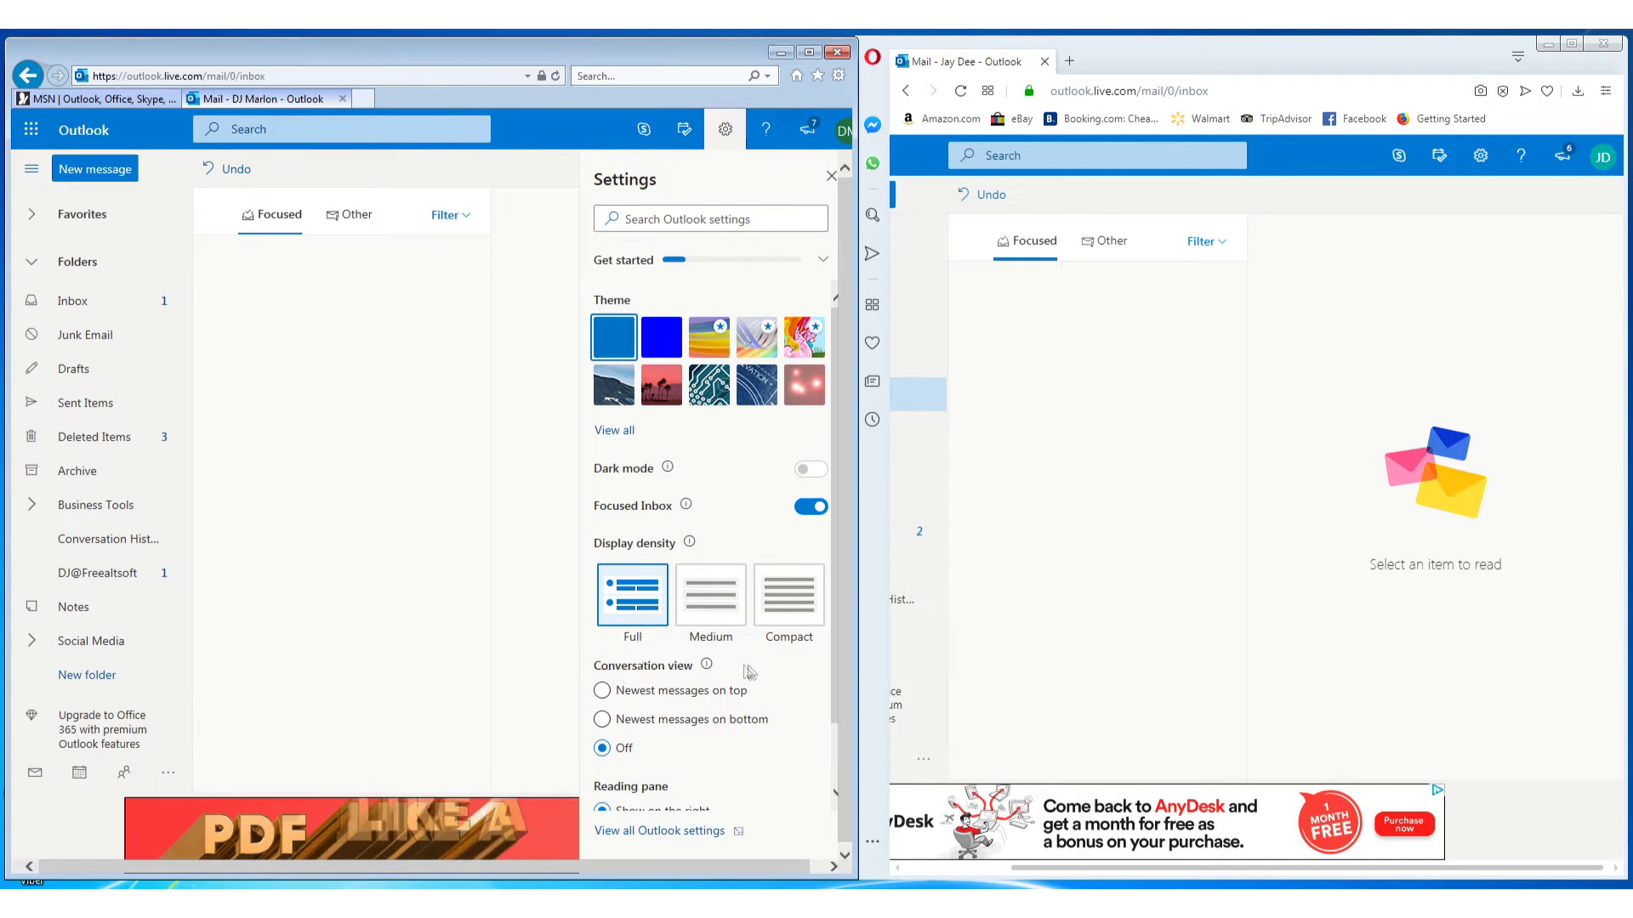
pyautogui.click(602, 690)
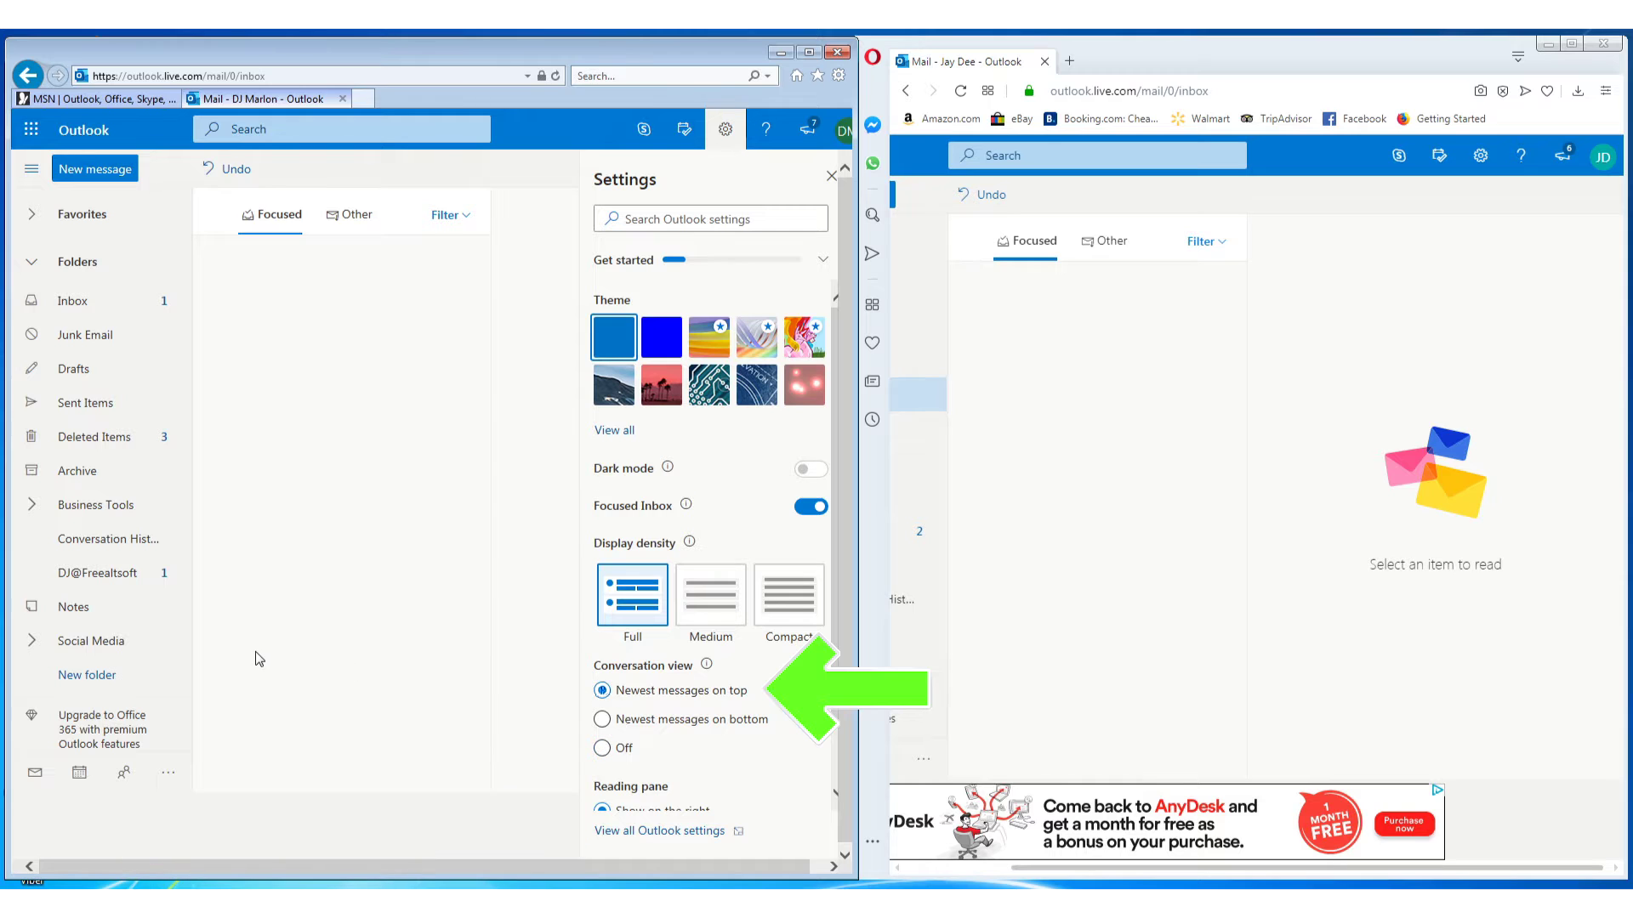
pyautogui.click(831, 175)
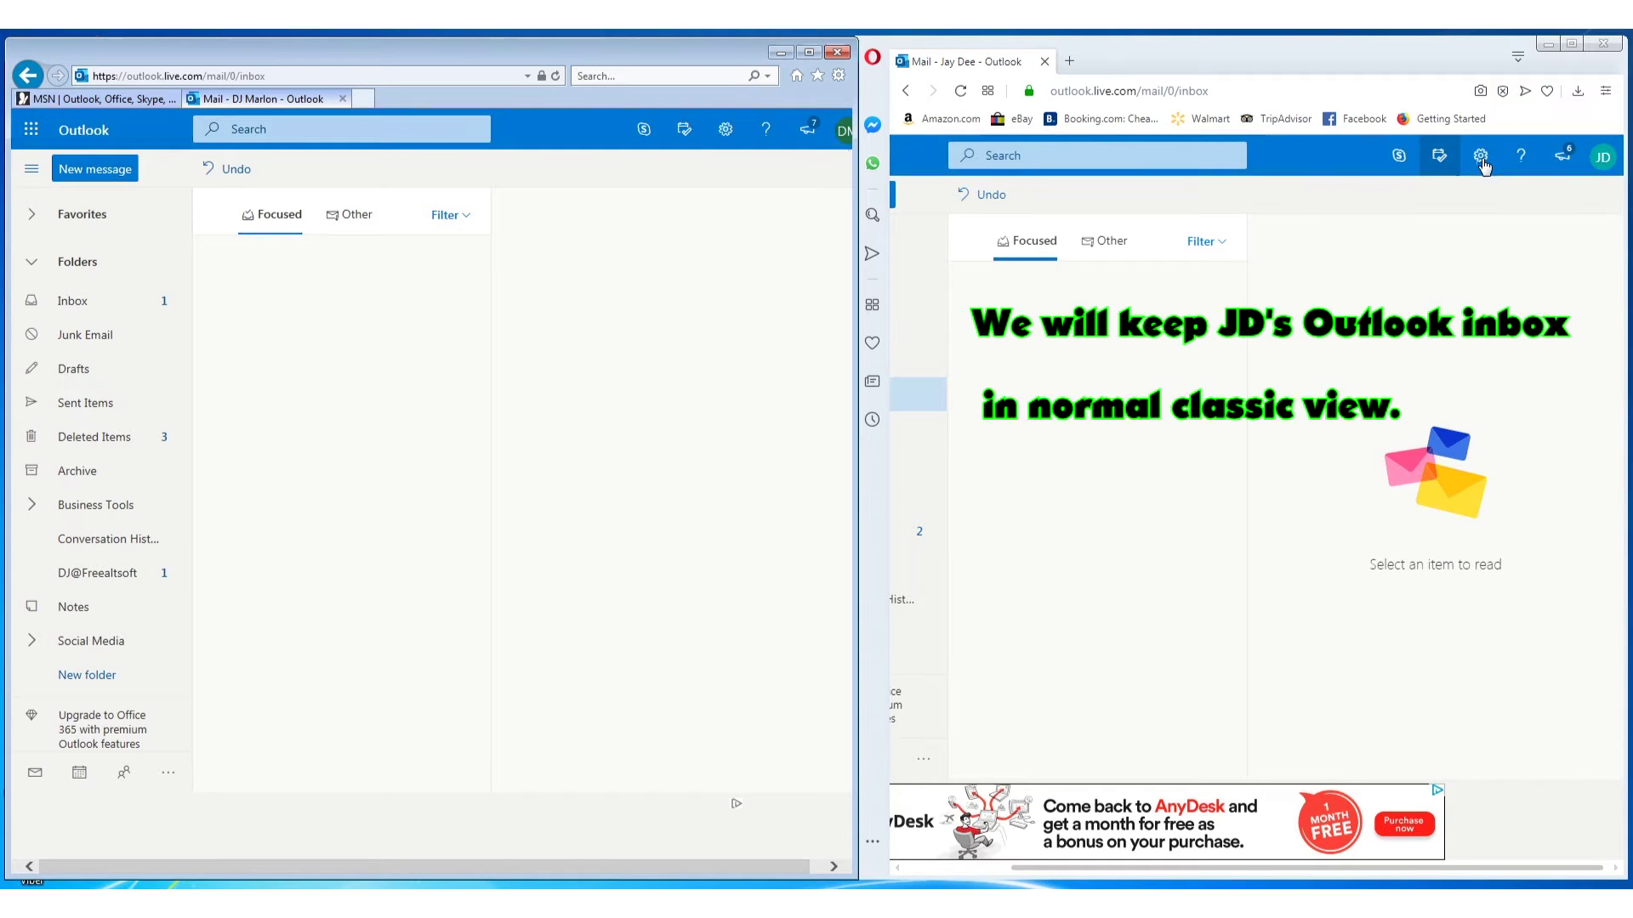
pyautogui.click(1480, 158)
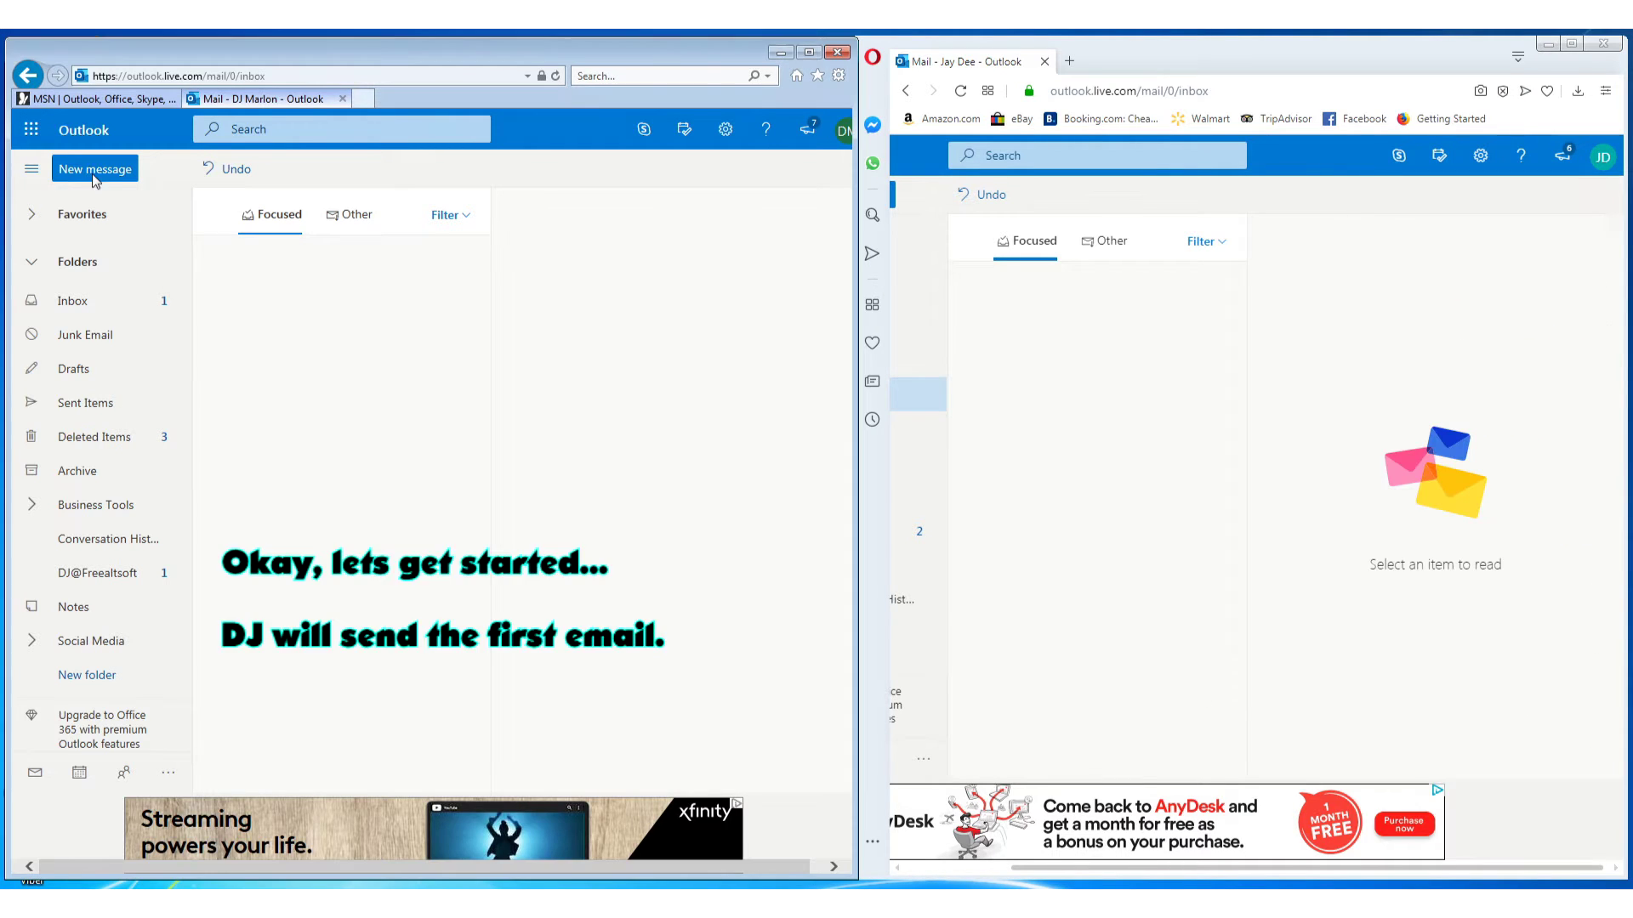
# From the Internet Explorer mailbox, send the other account a signed email with subject "New Car" reading "Herd you were looking for a new car..?"
pyautogui.click(91, 174)
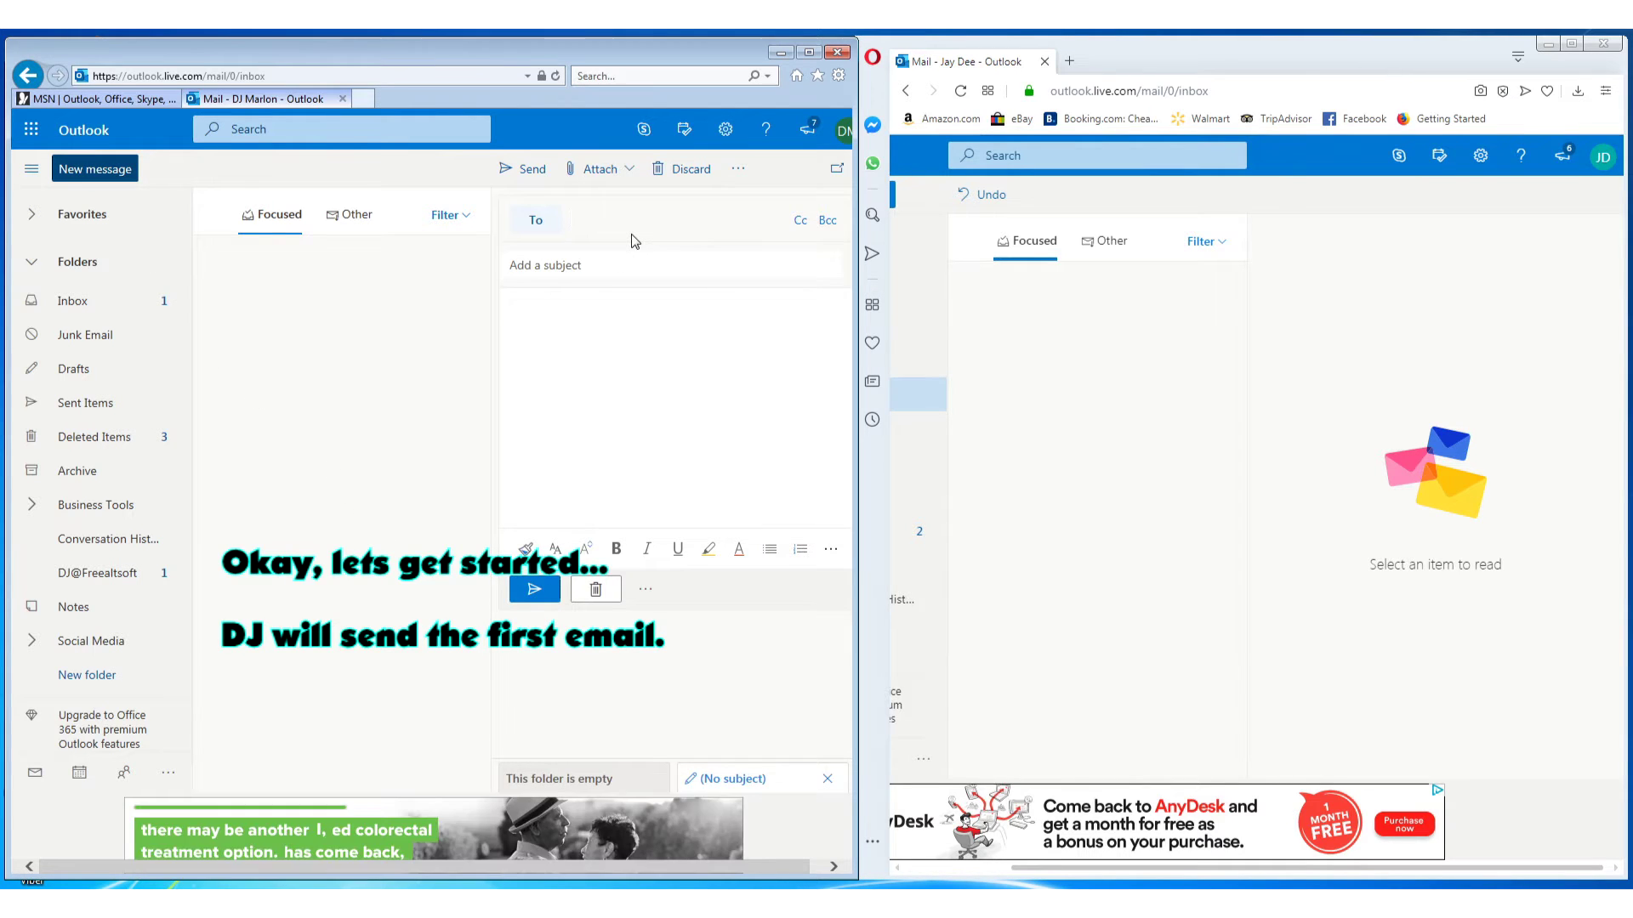
pyautogui.write('jd')
pyautogui.click(629, 310)
pyautogui.click(562, 295)
pyautogui.write('New Car')
pyautogui.click(571, 375)
pyautogui.write('Hey JD,  Herd you were looking for a new car')
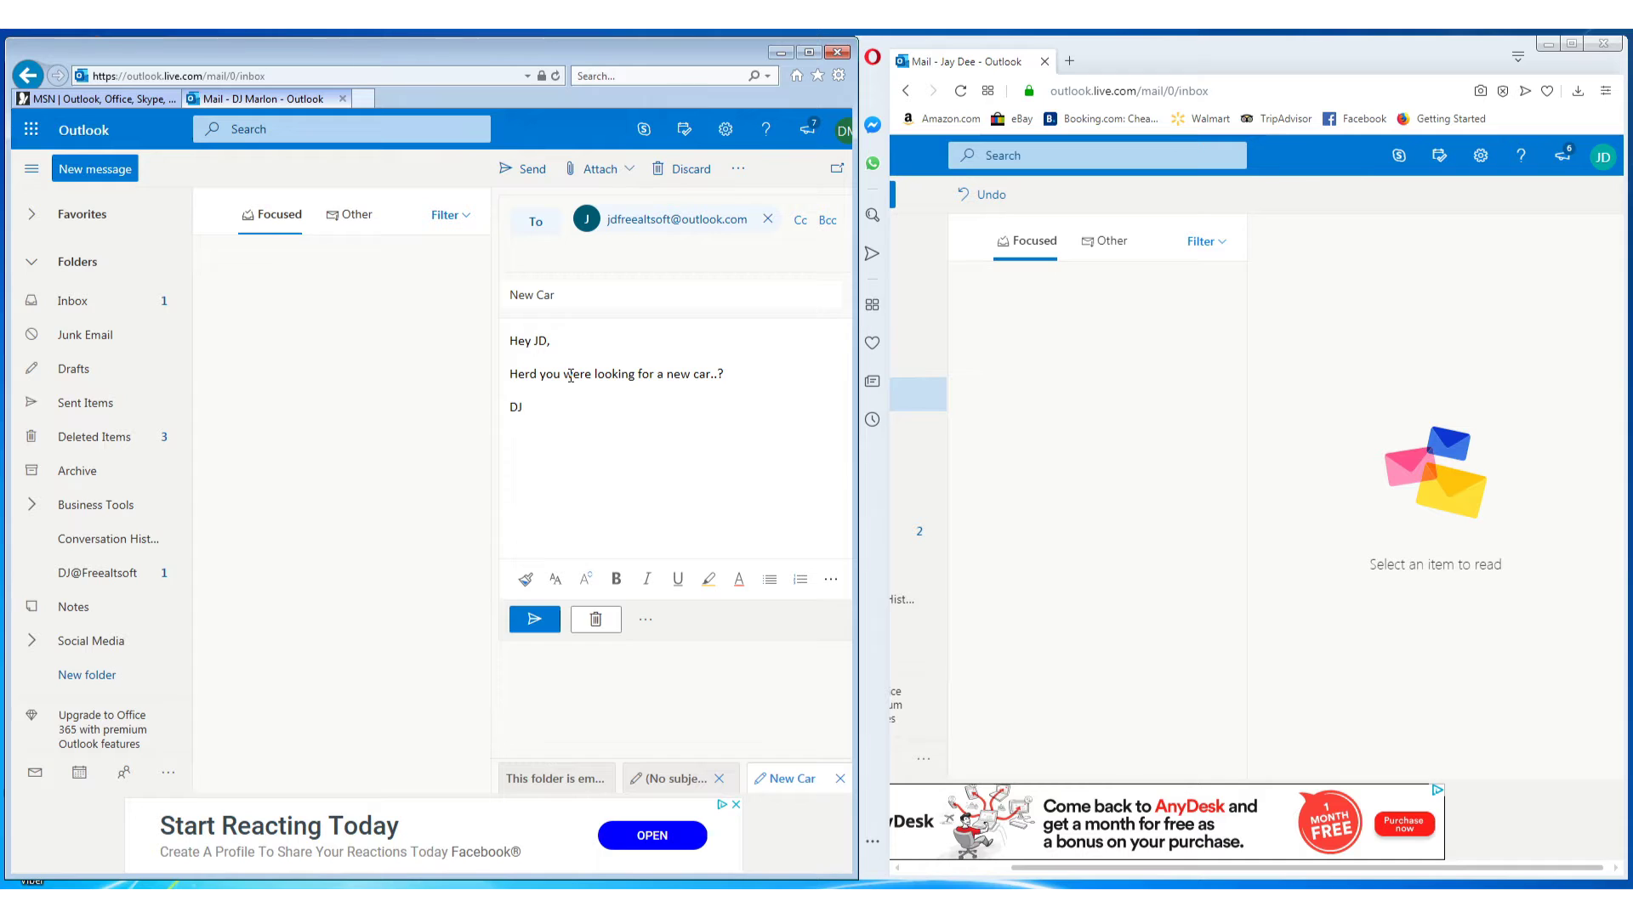
pyautogui.click(534, 620)
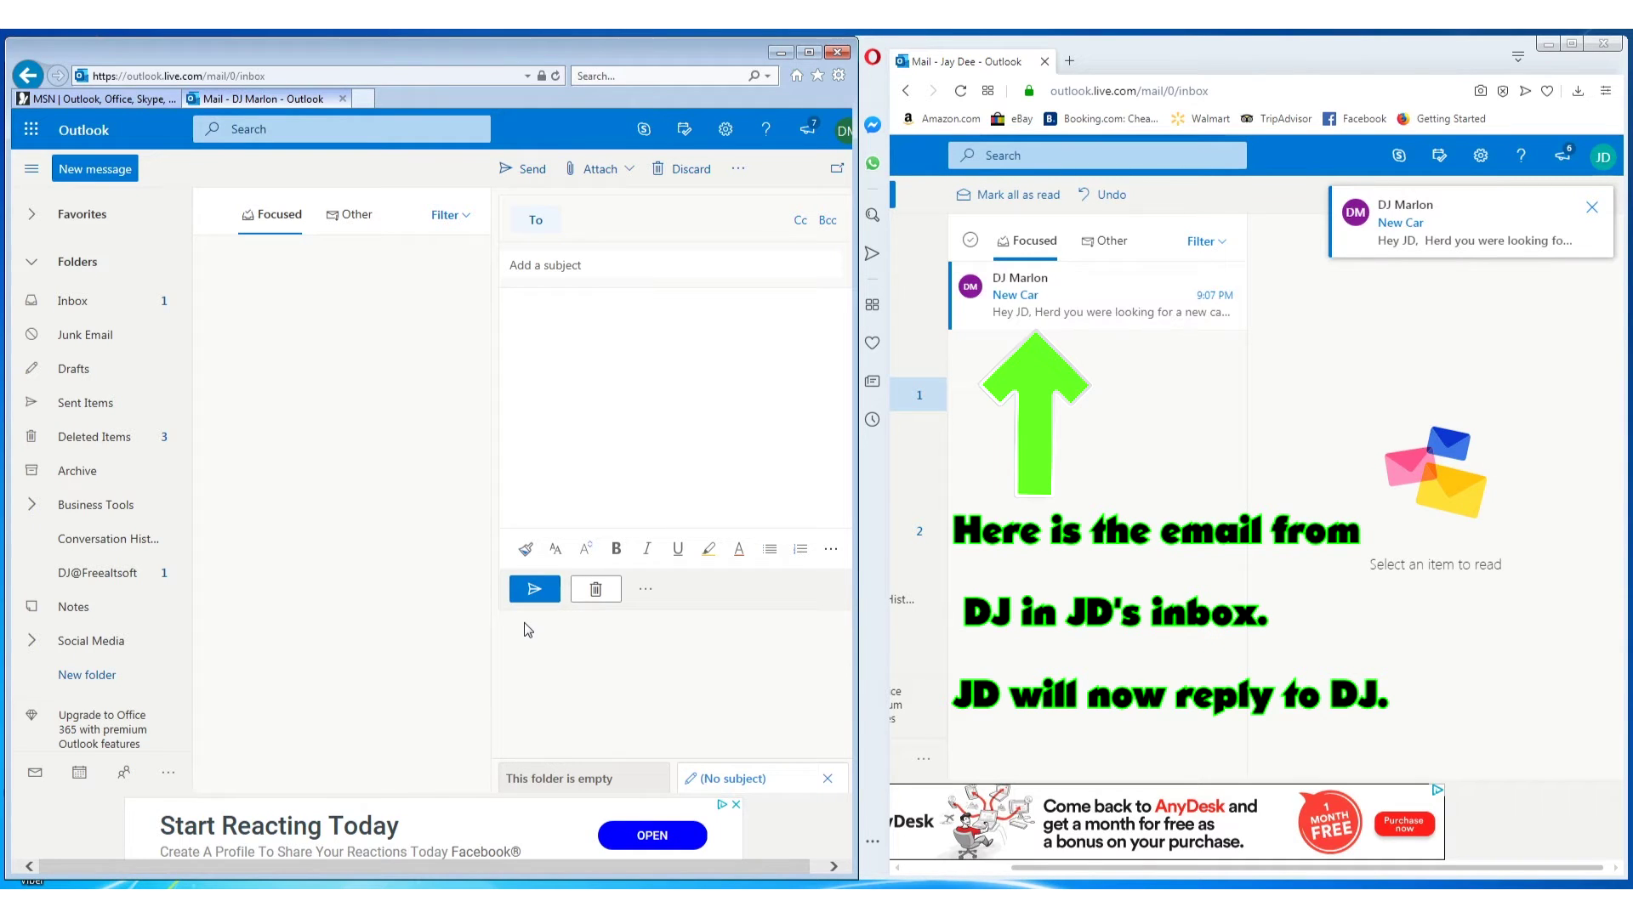
# Open the New Car email in the Opera mailbox and send a signed reply saying "Yes I am. My old one broke down."
pyautogui.click(1044, 311)
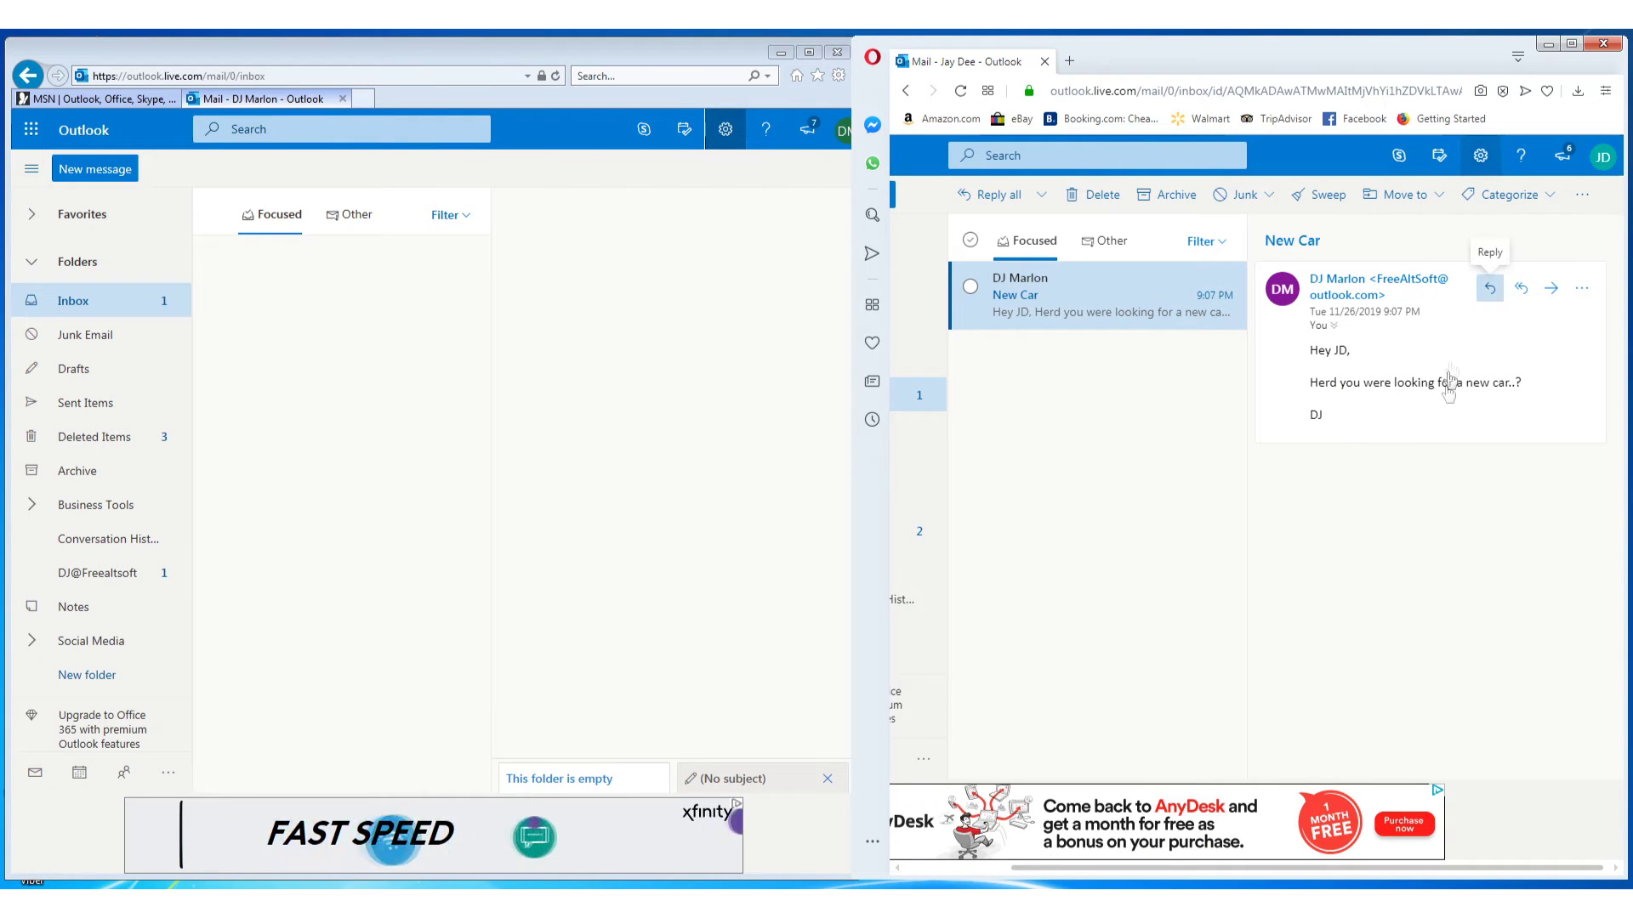
pyautogui.click(1489, 288)
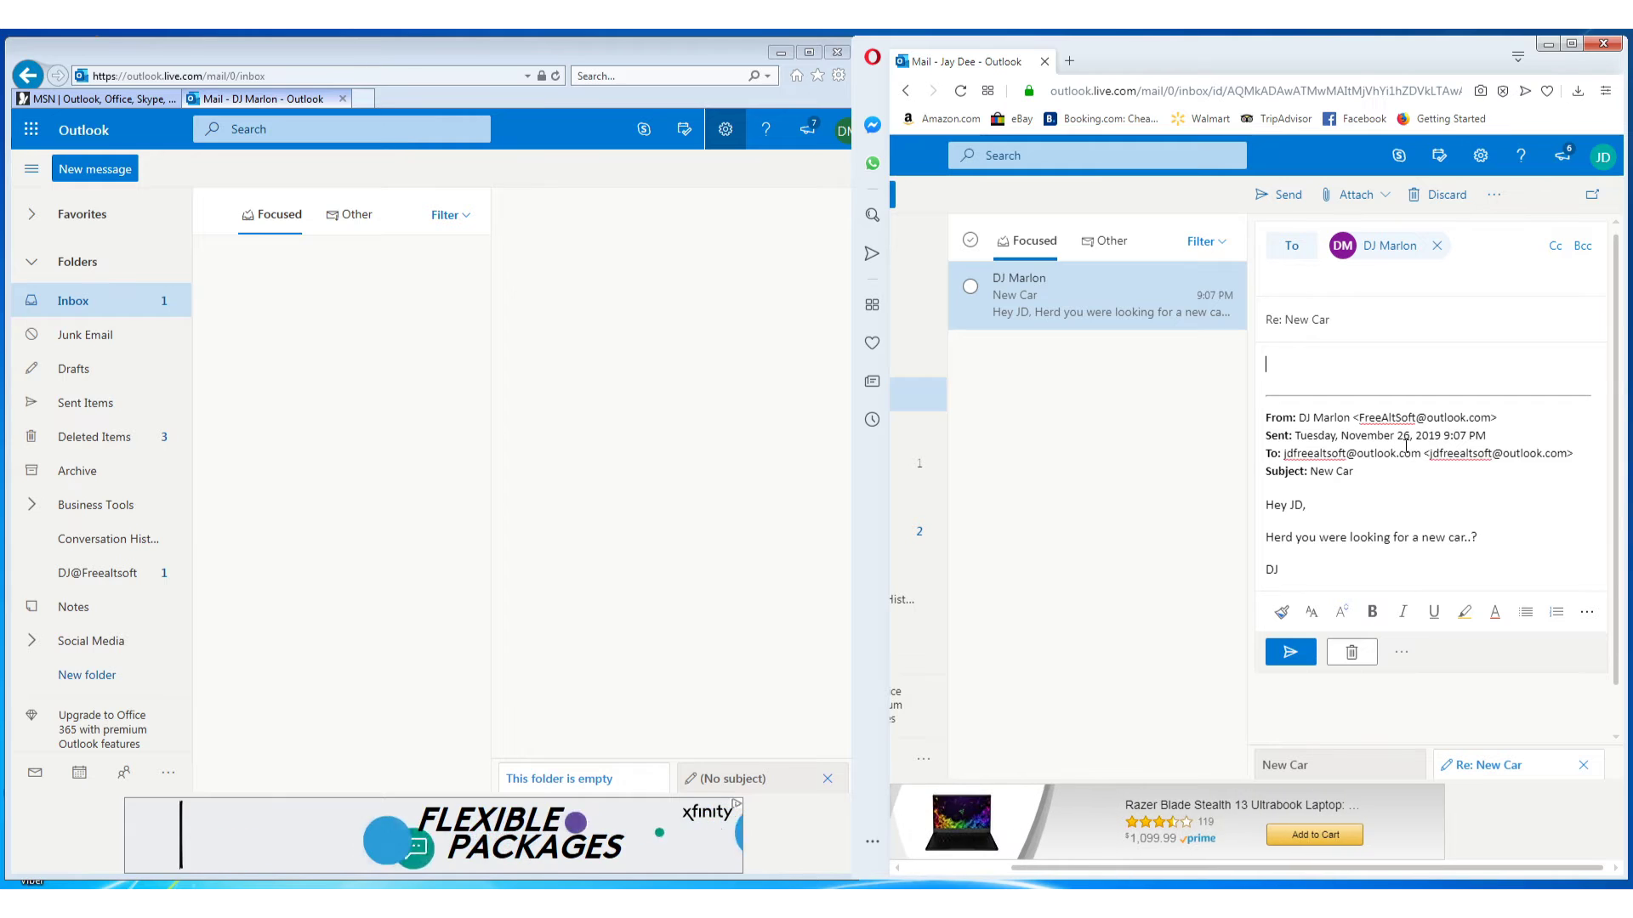
pyautogui.write('Hi DJ,')
pyautogui.press('Return')
pyautogui.write('Yes I am.  My old one br')
pyautogui.write('oke down.')
pyautogui.press('Return')
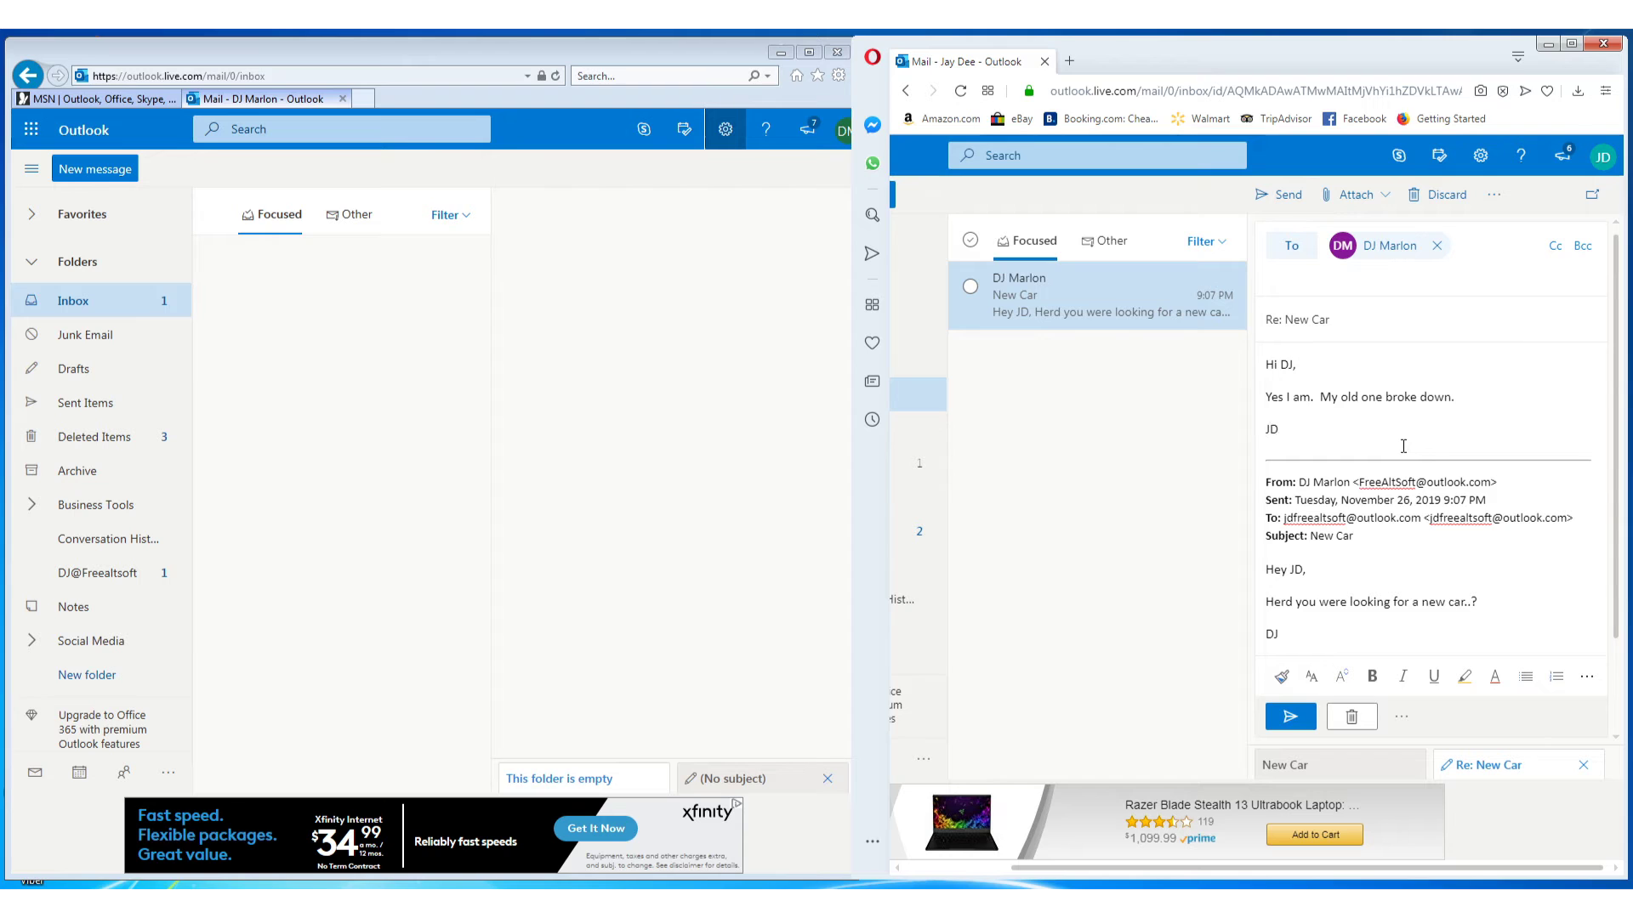
pyautogui.click(1281, 193)
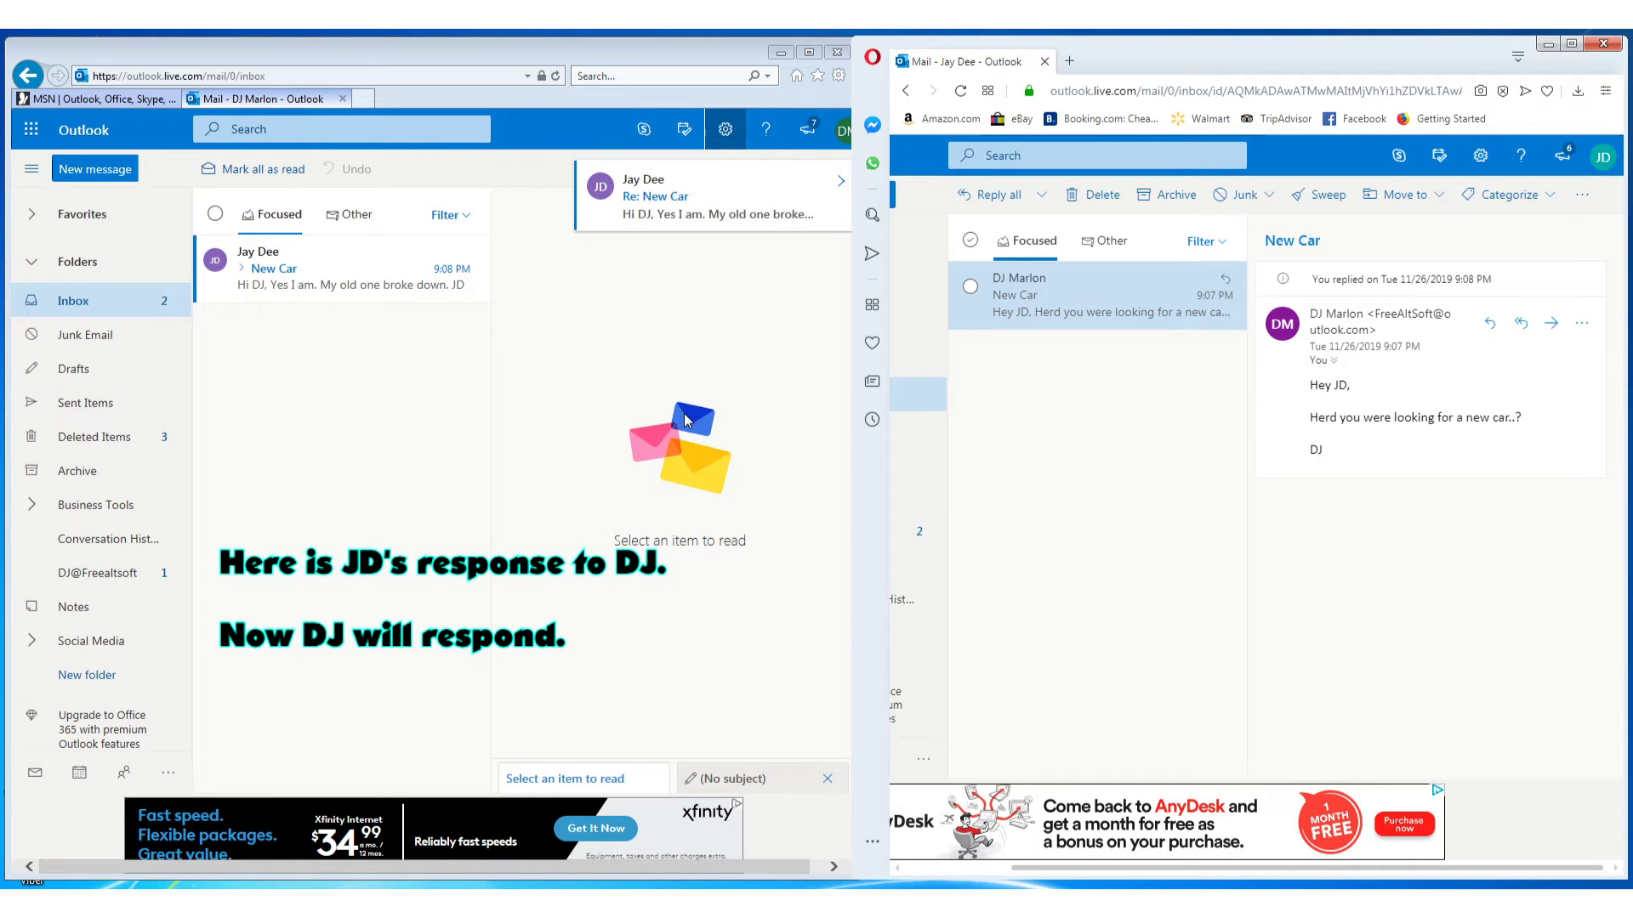
# Reply from the Internet Explorer mailbox: "Sorry to hear that", "My friend is a car salesman. He can help you find a new car."
pyautogui.click(382, 276)
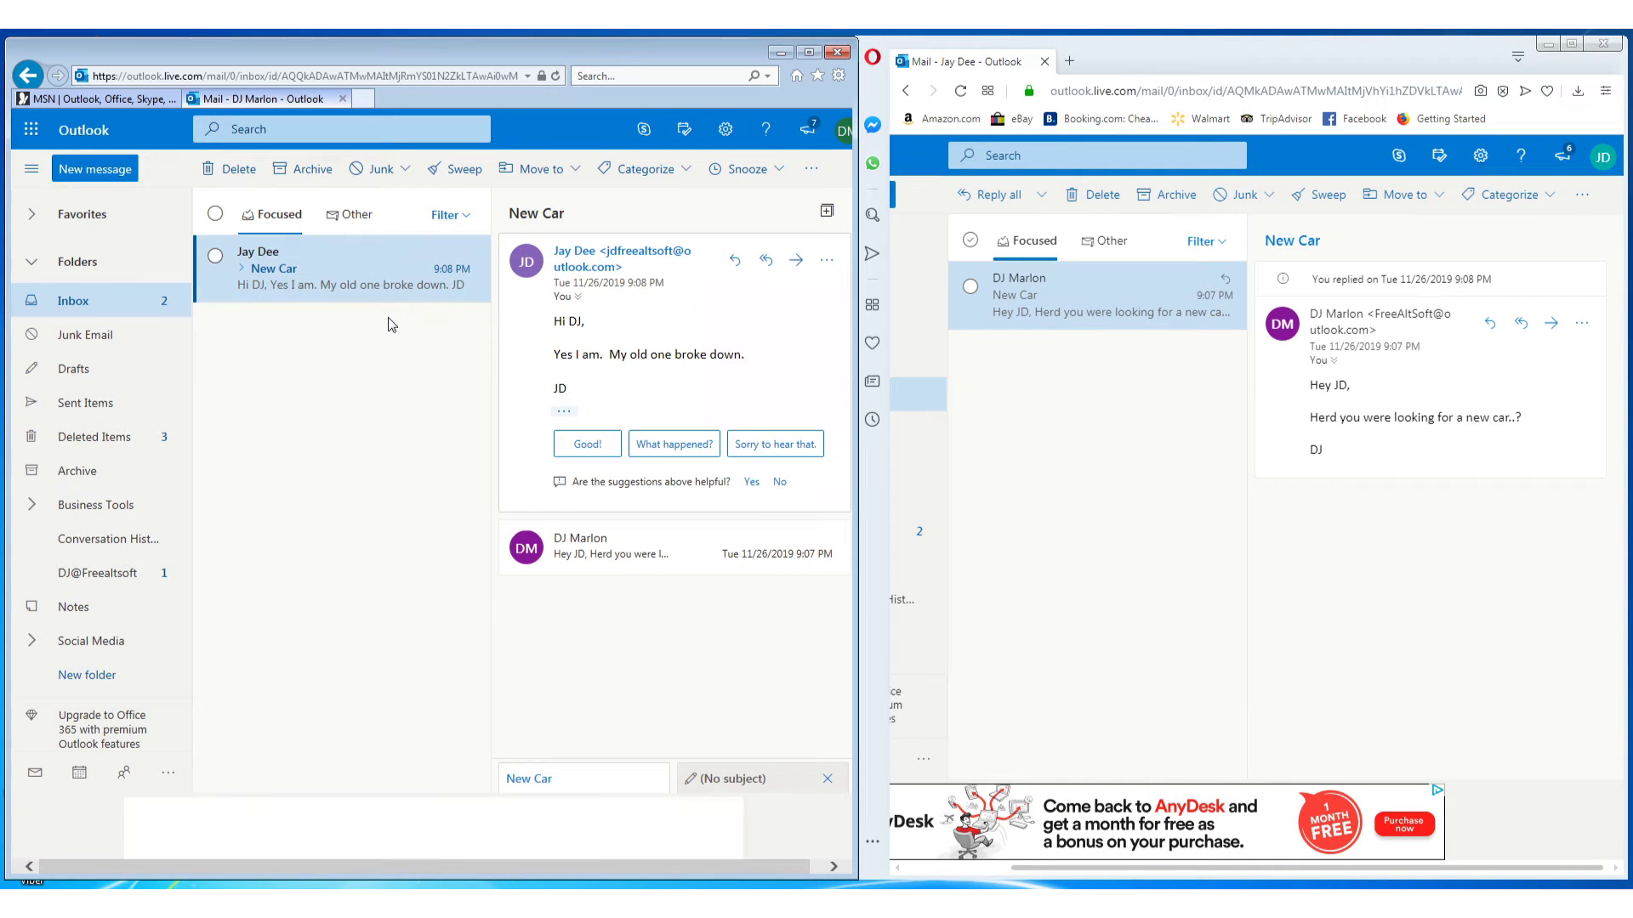
pyautogui.click(735, 259)
pyautogui.write('Sorry ')
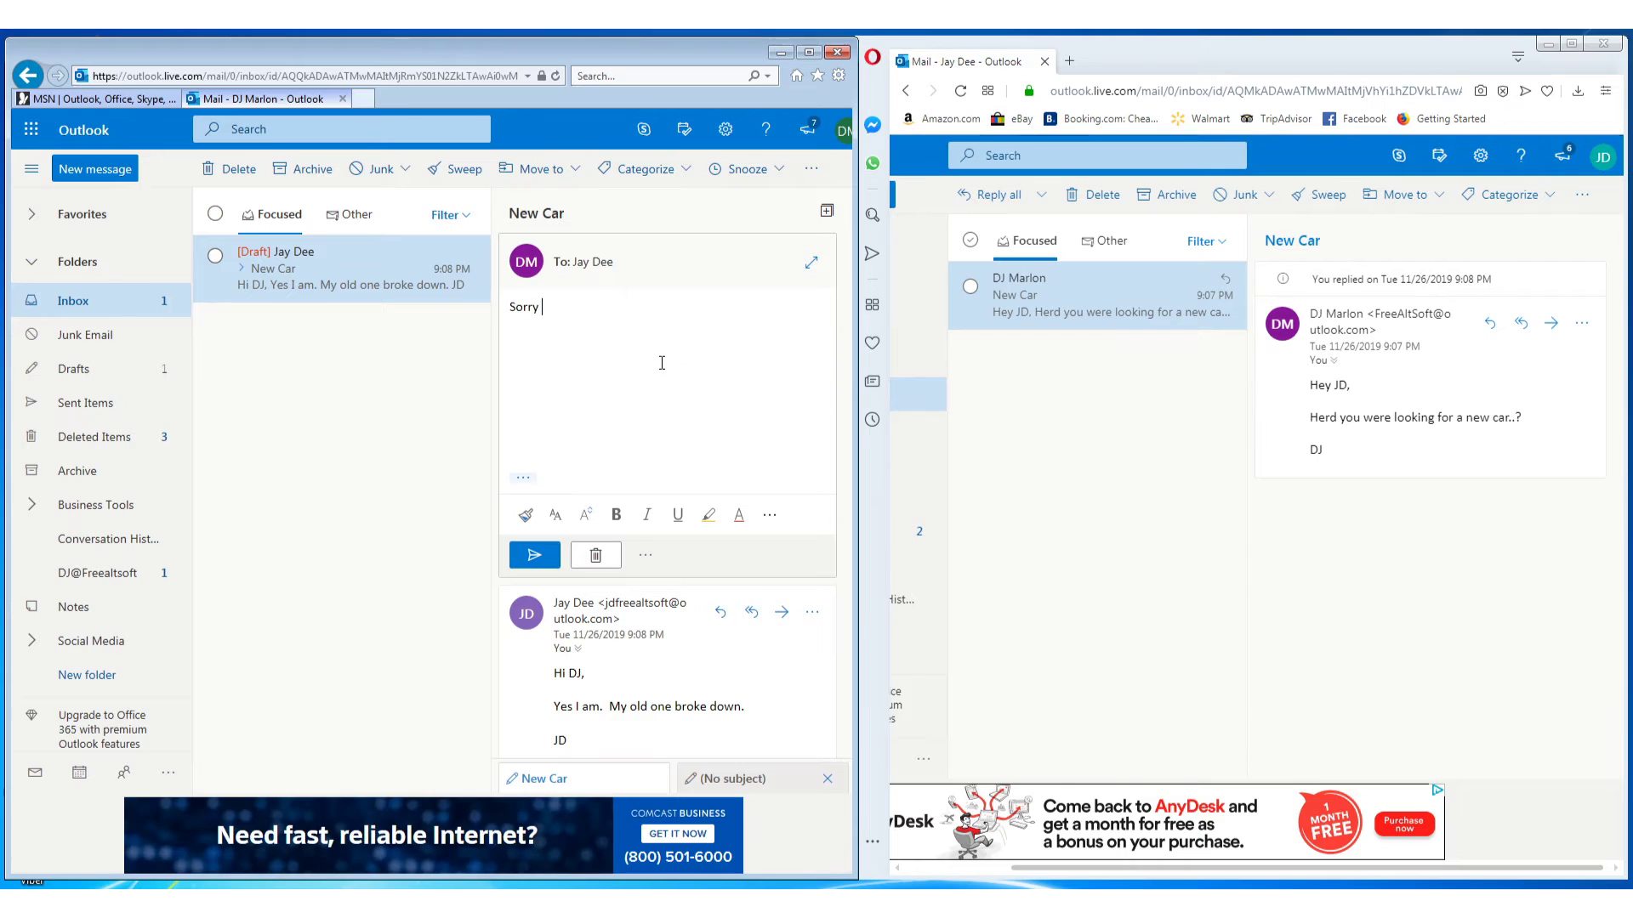
pyautogui.write('to hear that, JD.  ')
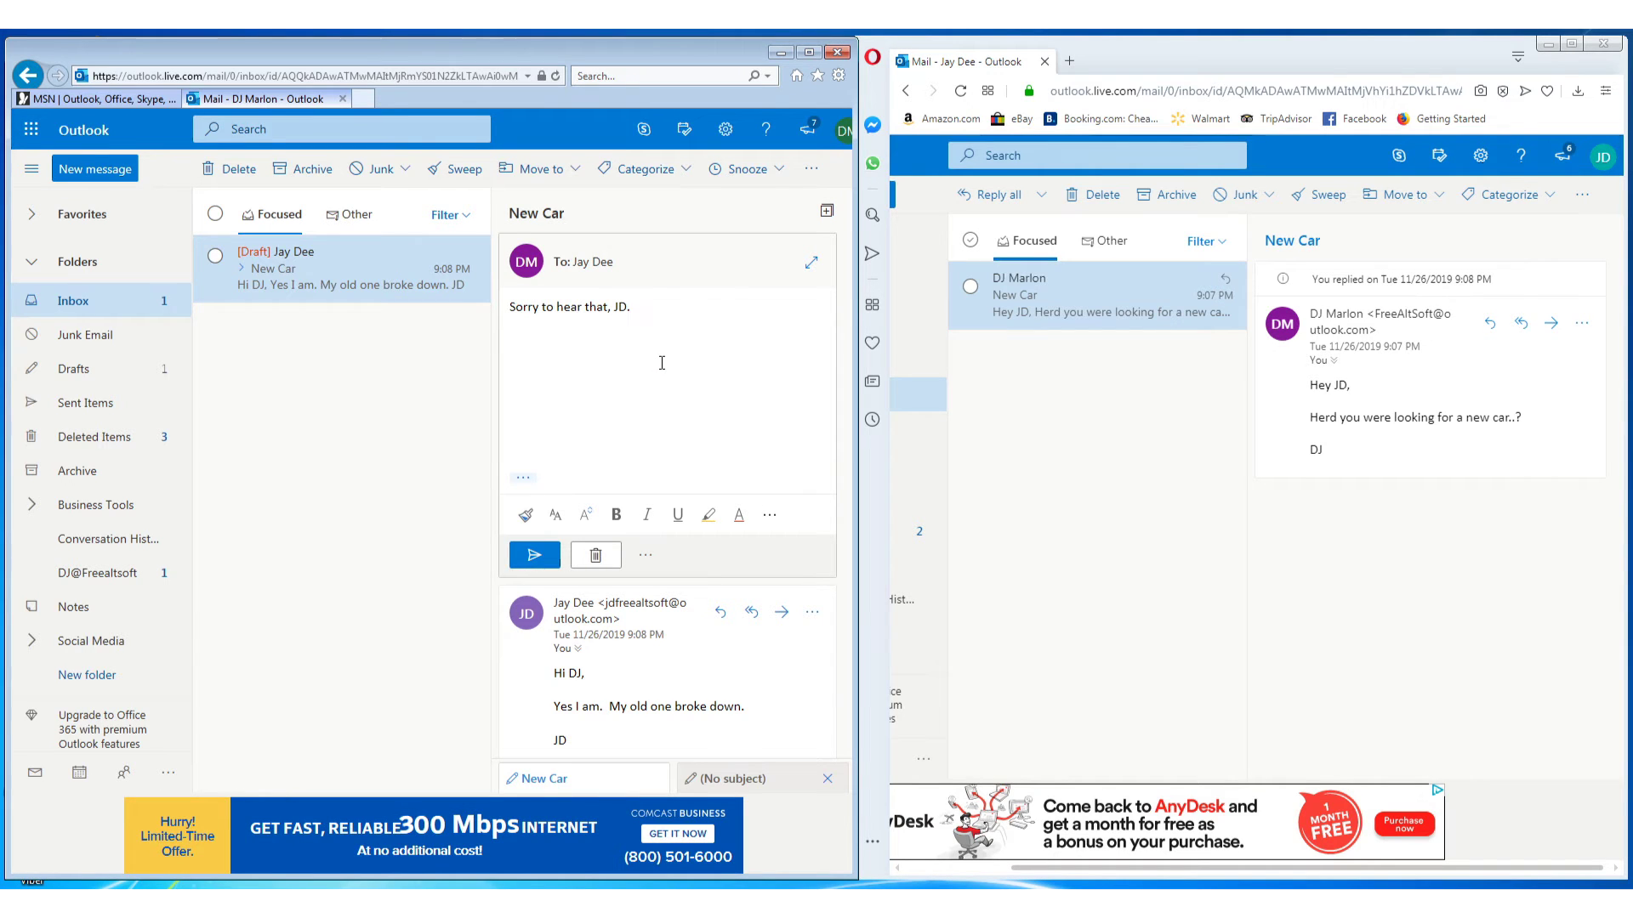
pyautogui.write('My friend is a car salesman.  ')
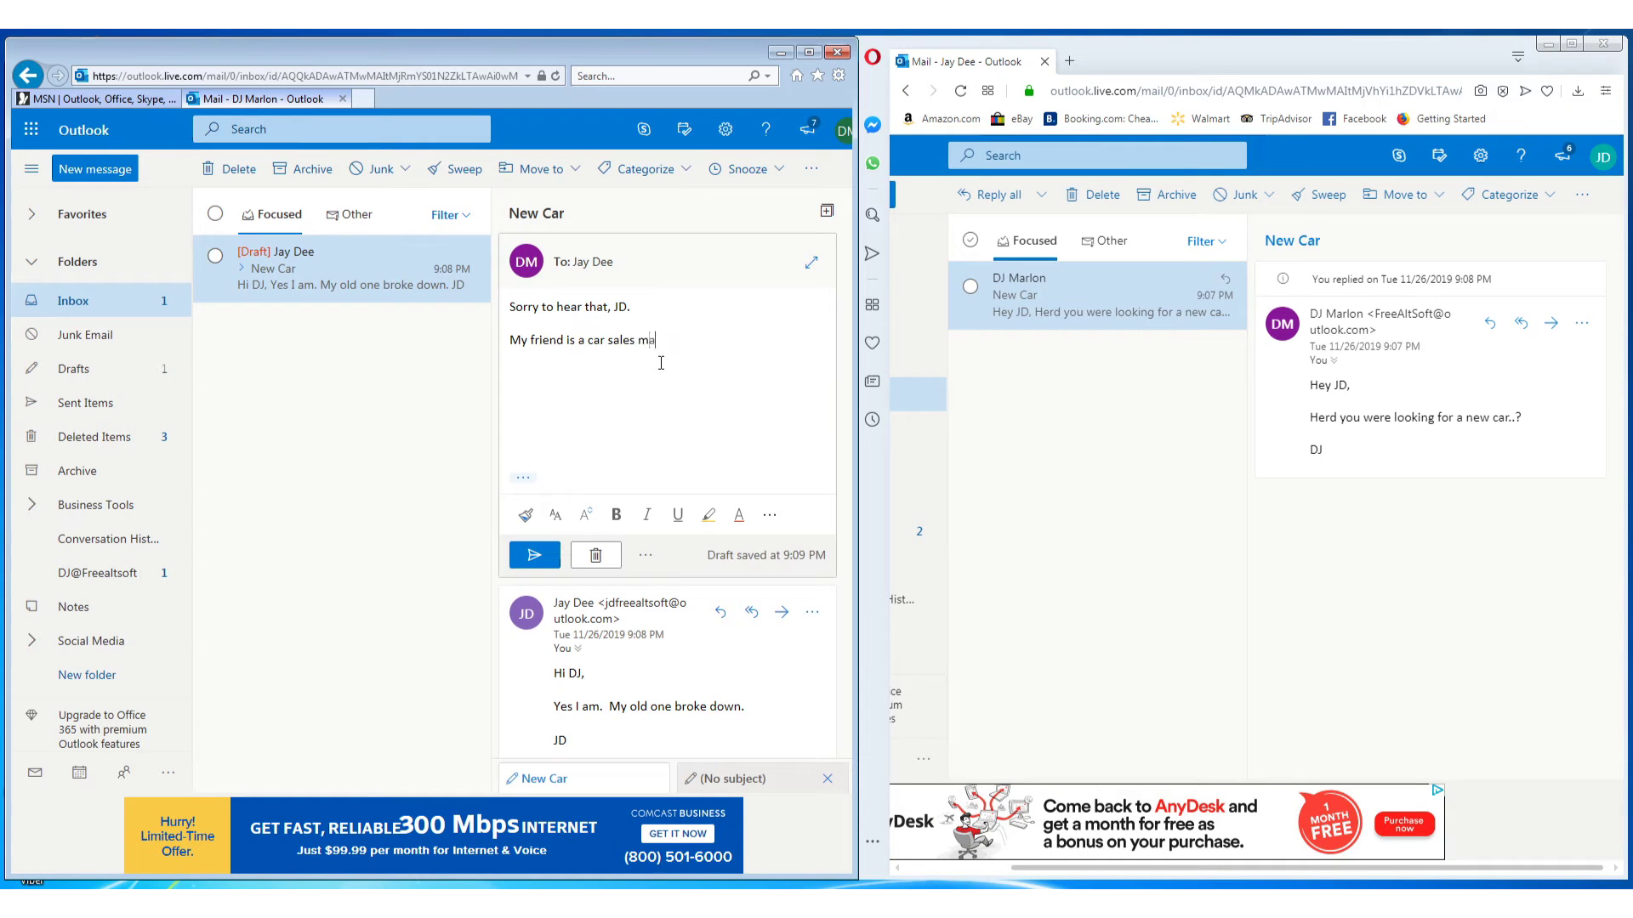
pyautogui.write('He can help you find a new car.  ')
pyautogui.write('DJ')
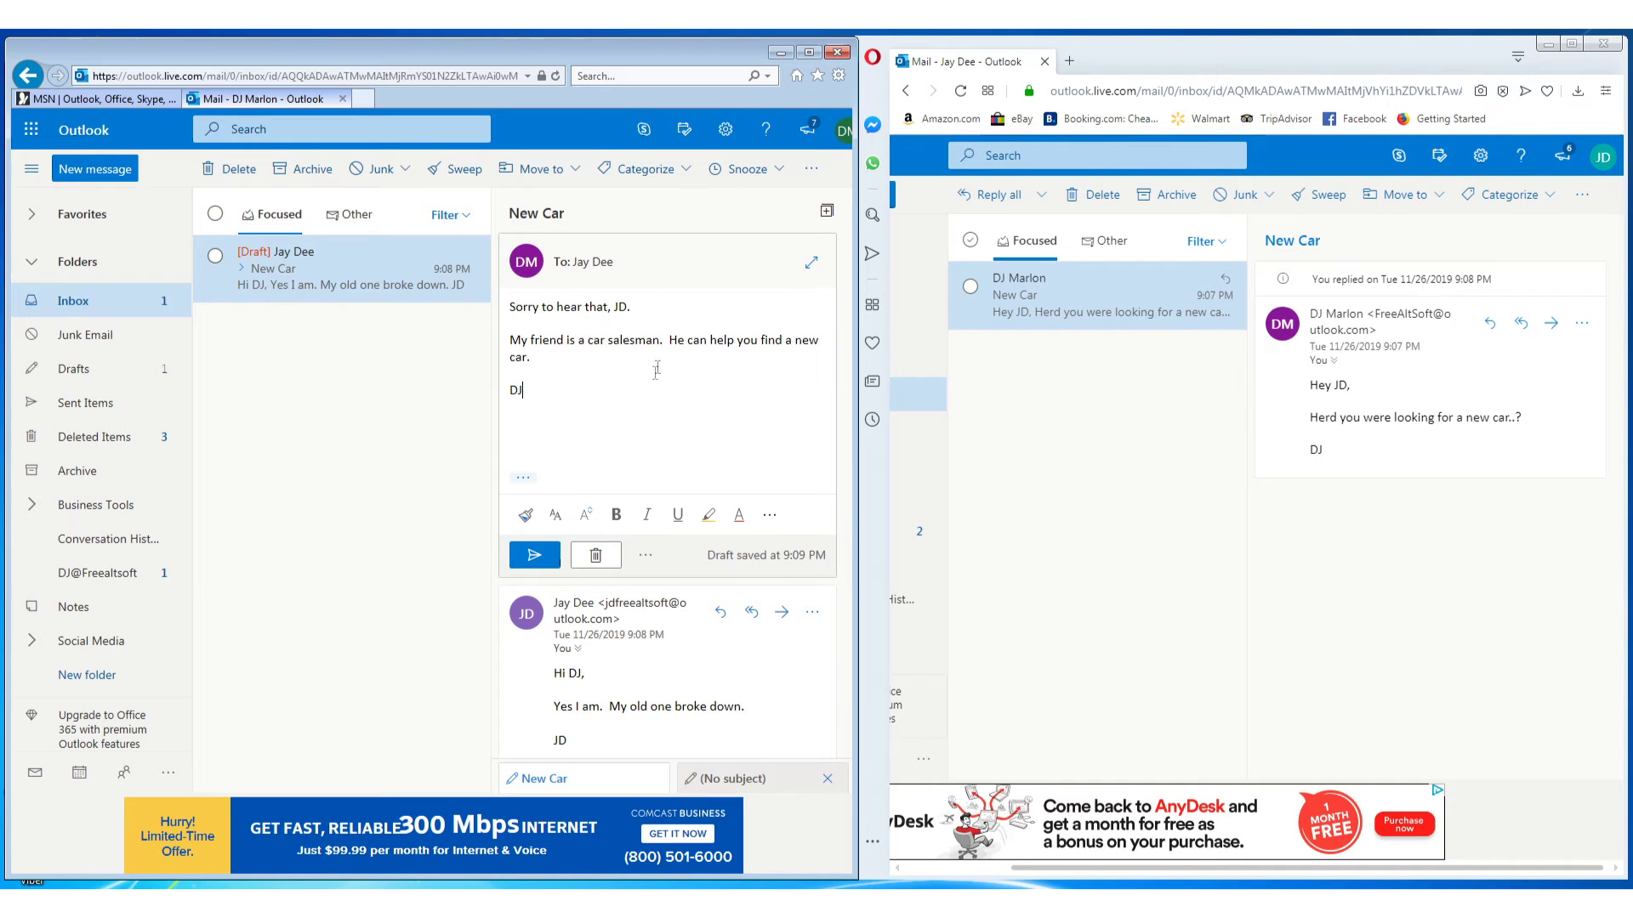
pyautogui.click(532, 558)
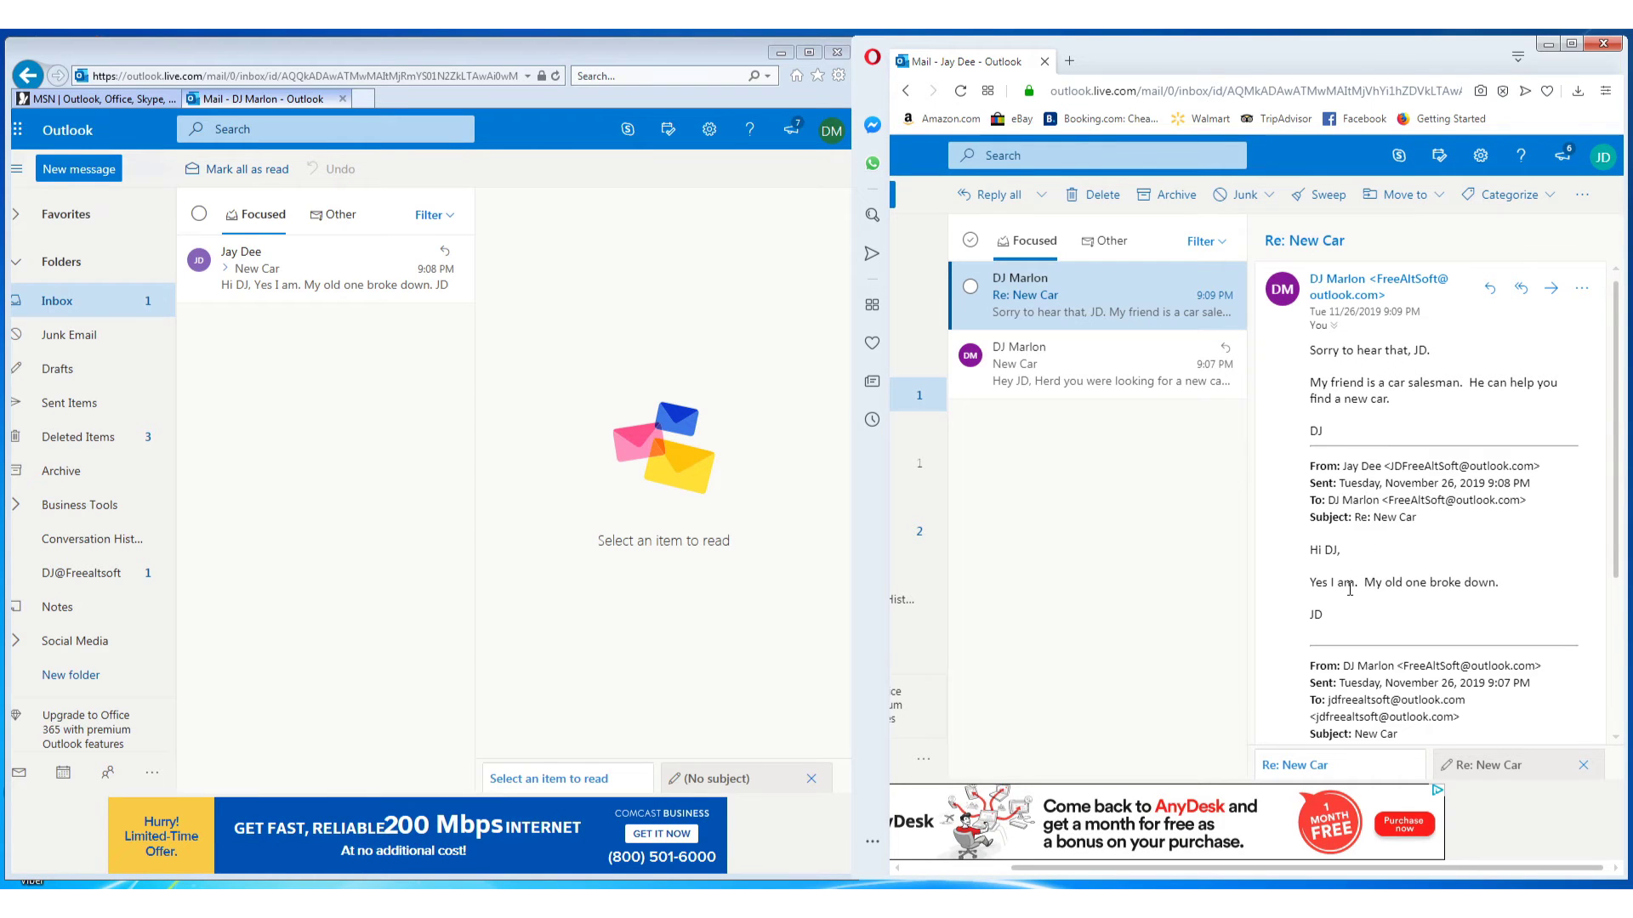
# Reply from the Opera mailbox: "That is great news", "I would love some help finding a new car! When can your friend help me?"
pyautogui.click(1490, 289)
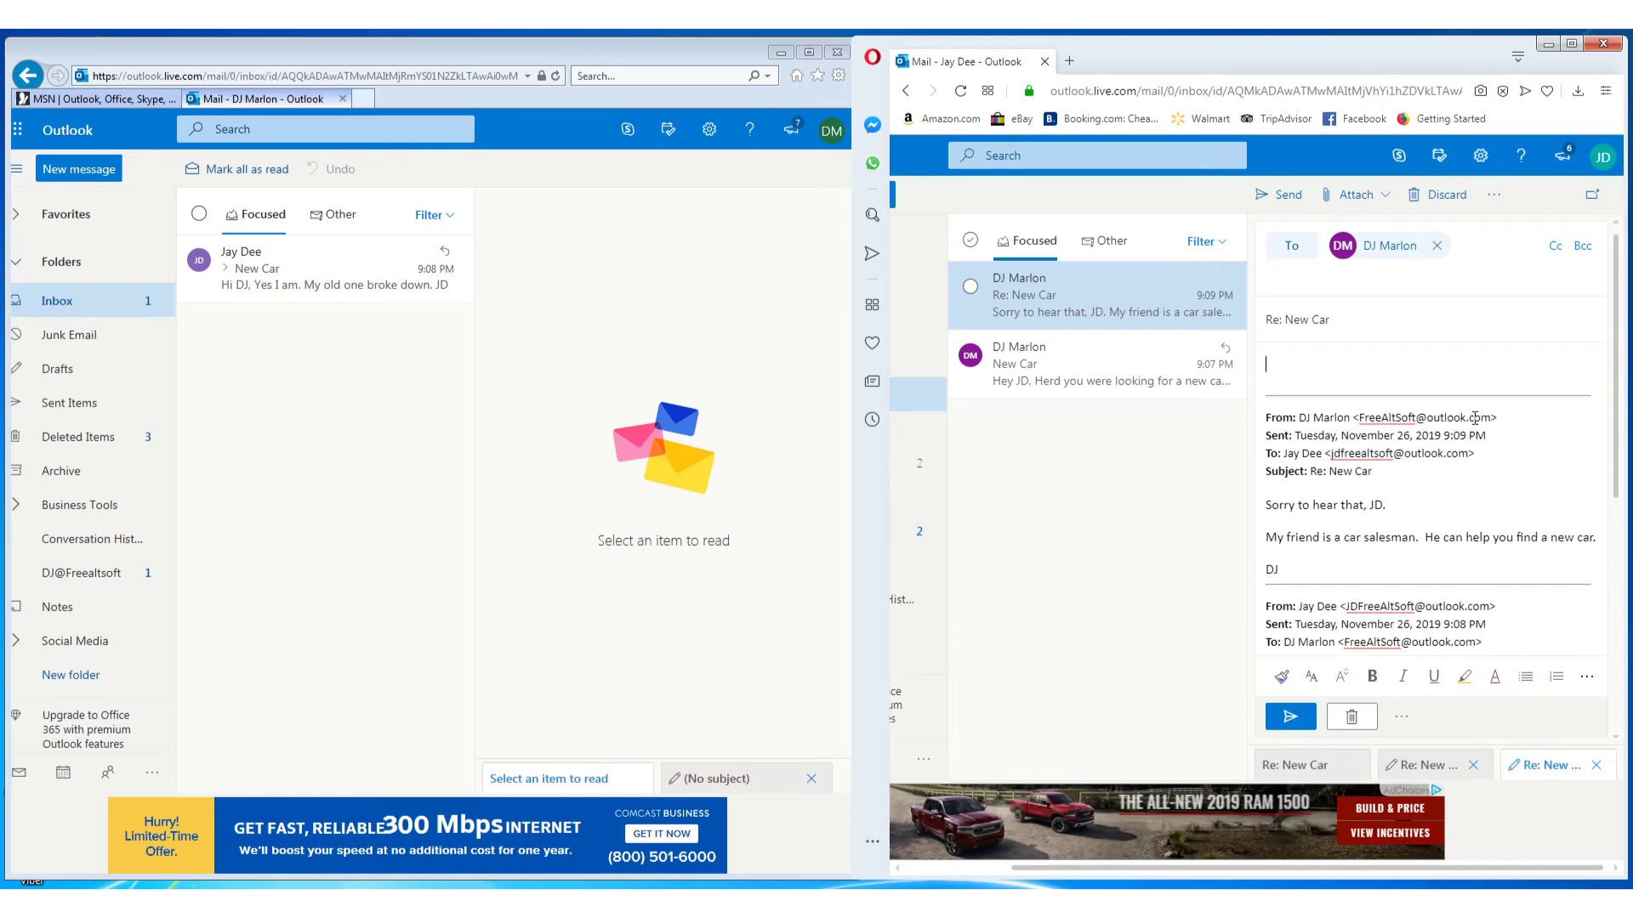
pyautogui.write('That is great news, DJ.')
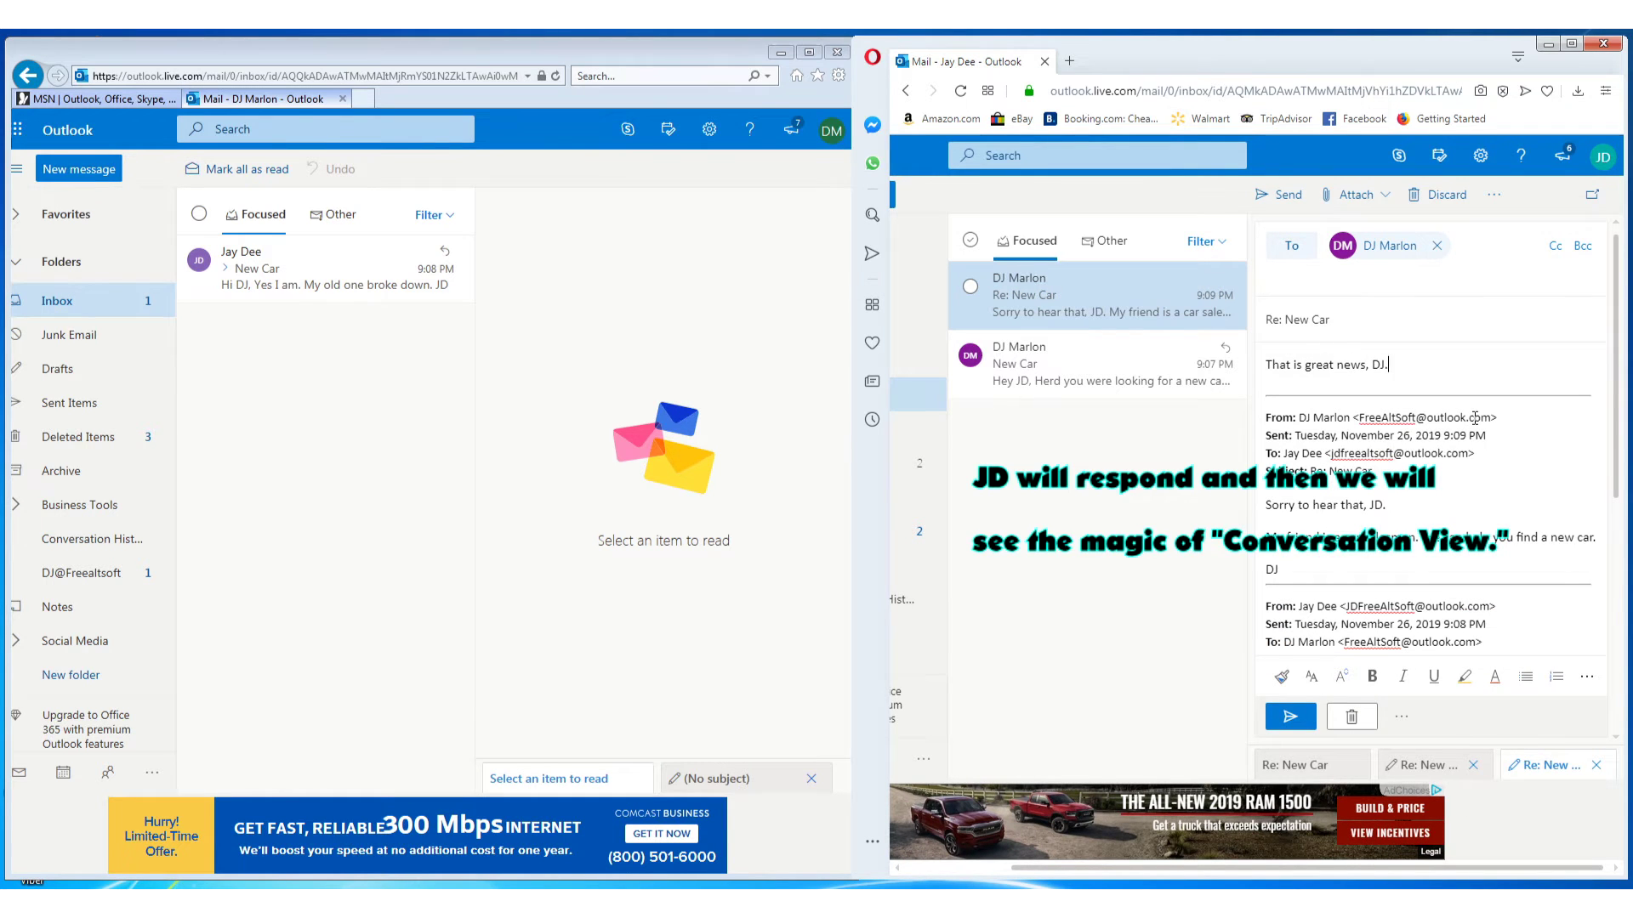
pyautogui.press('Return')
pyautogui.write('I would love some help f')
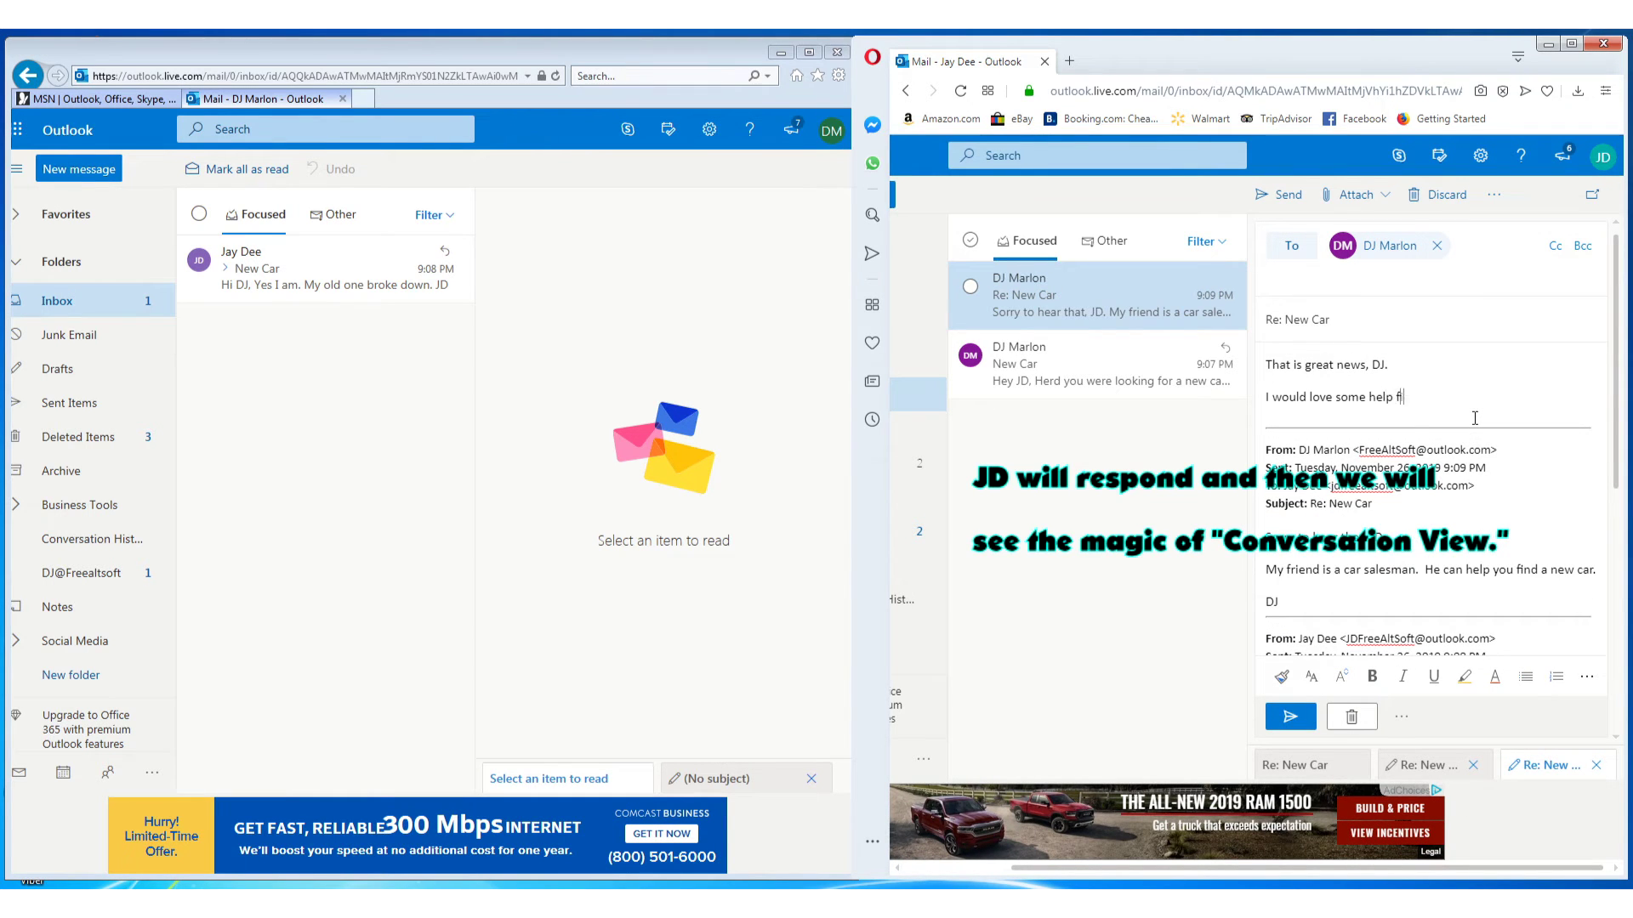
pyautogui.write('inding a new ')
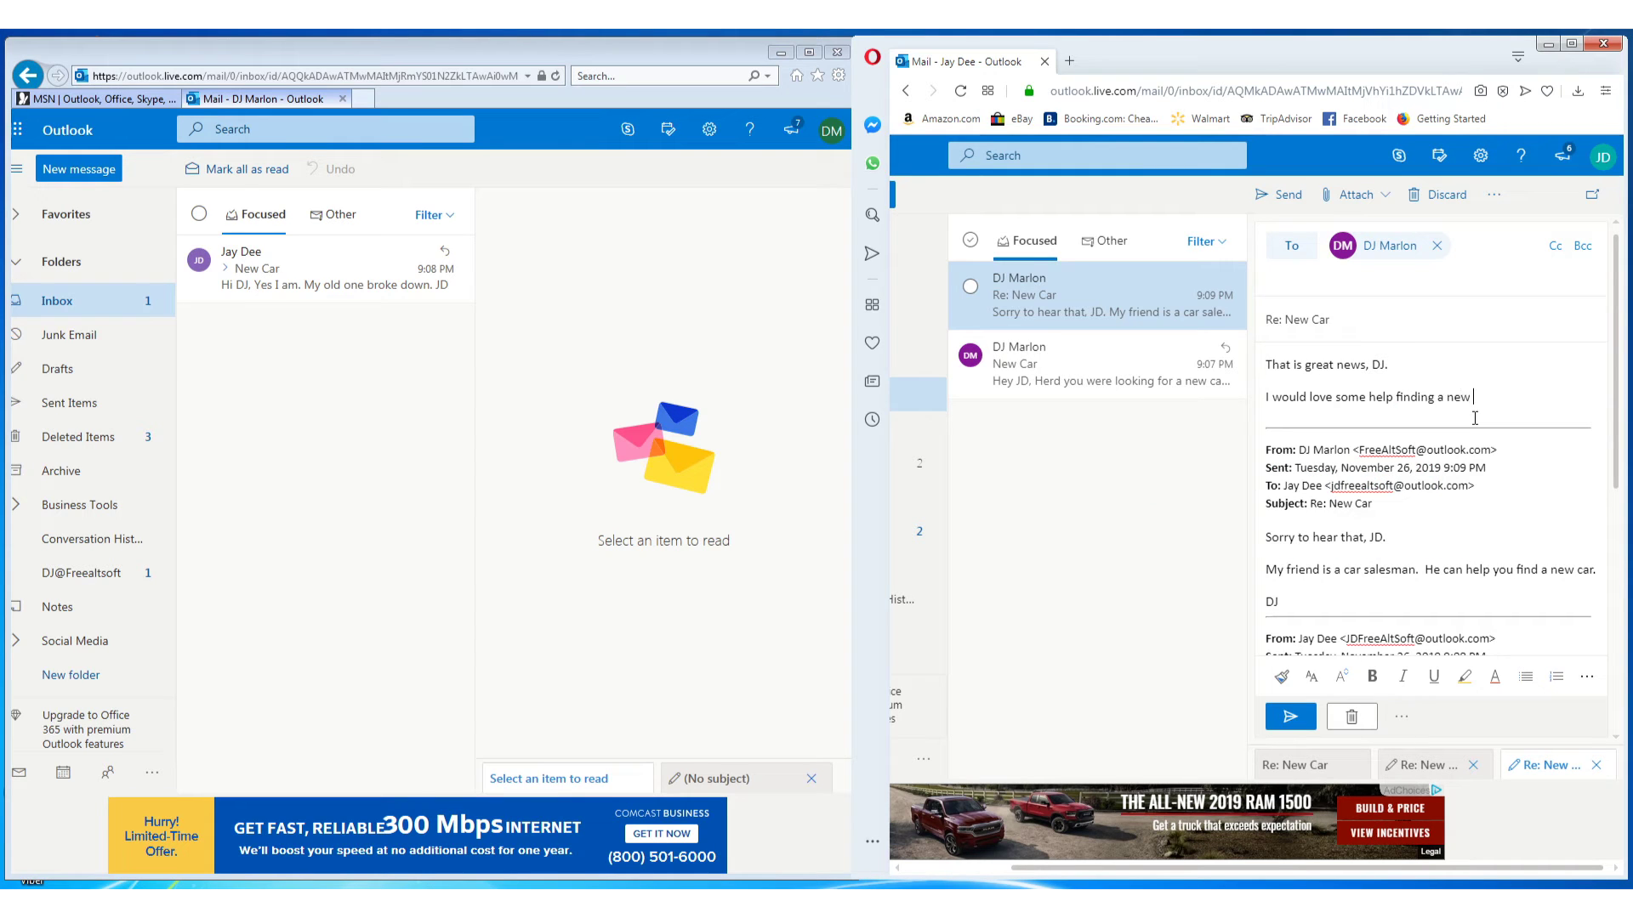
pyautogui.write('car!  When can')
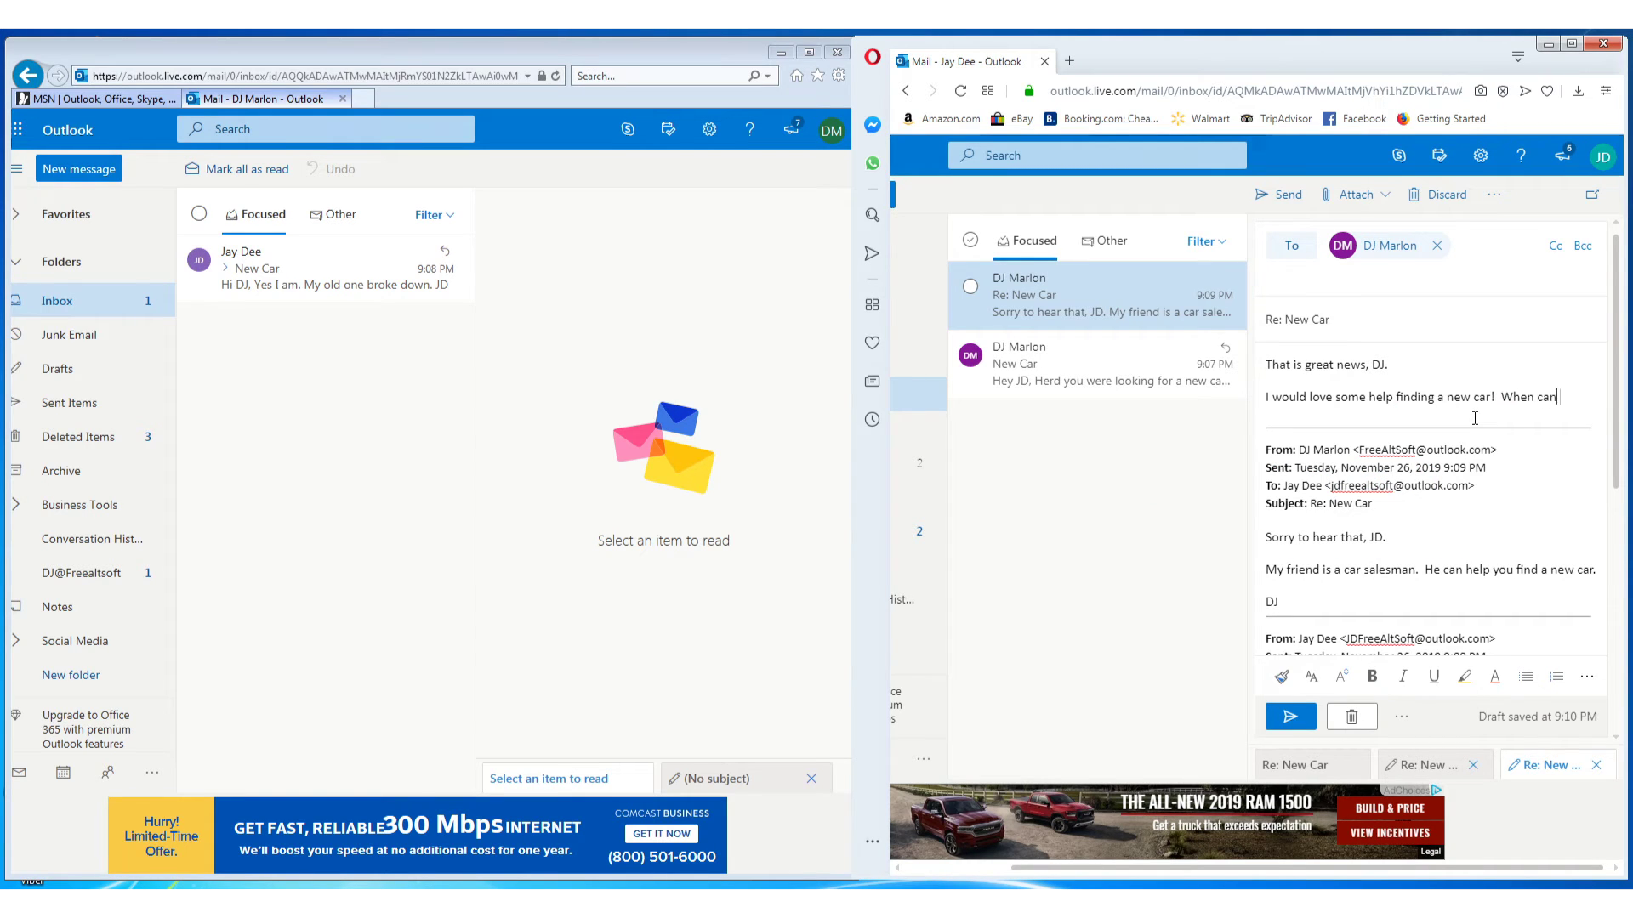
pyautogui.write(' your friend help me?')
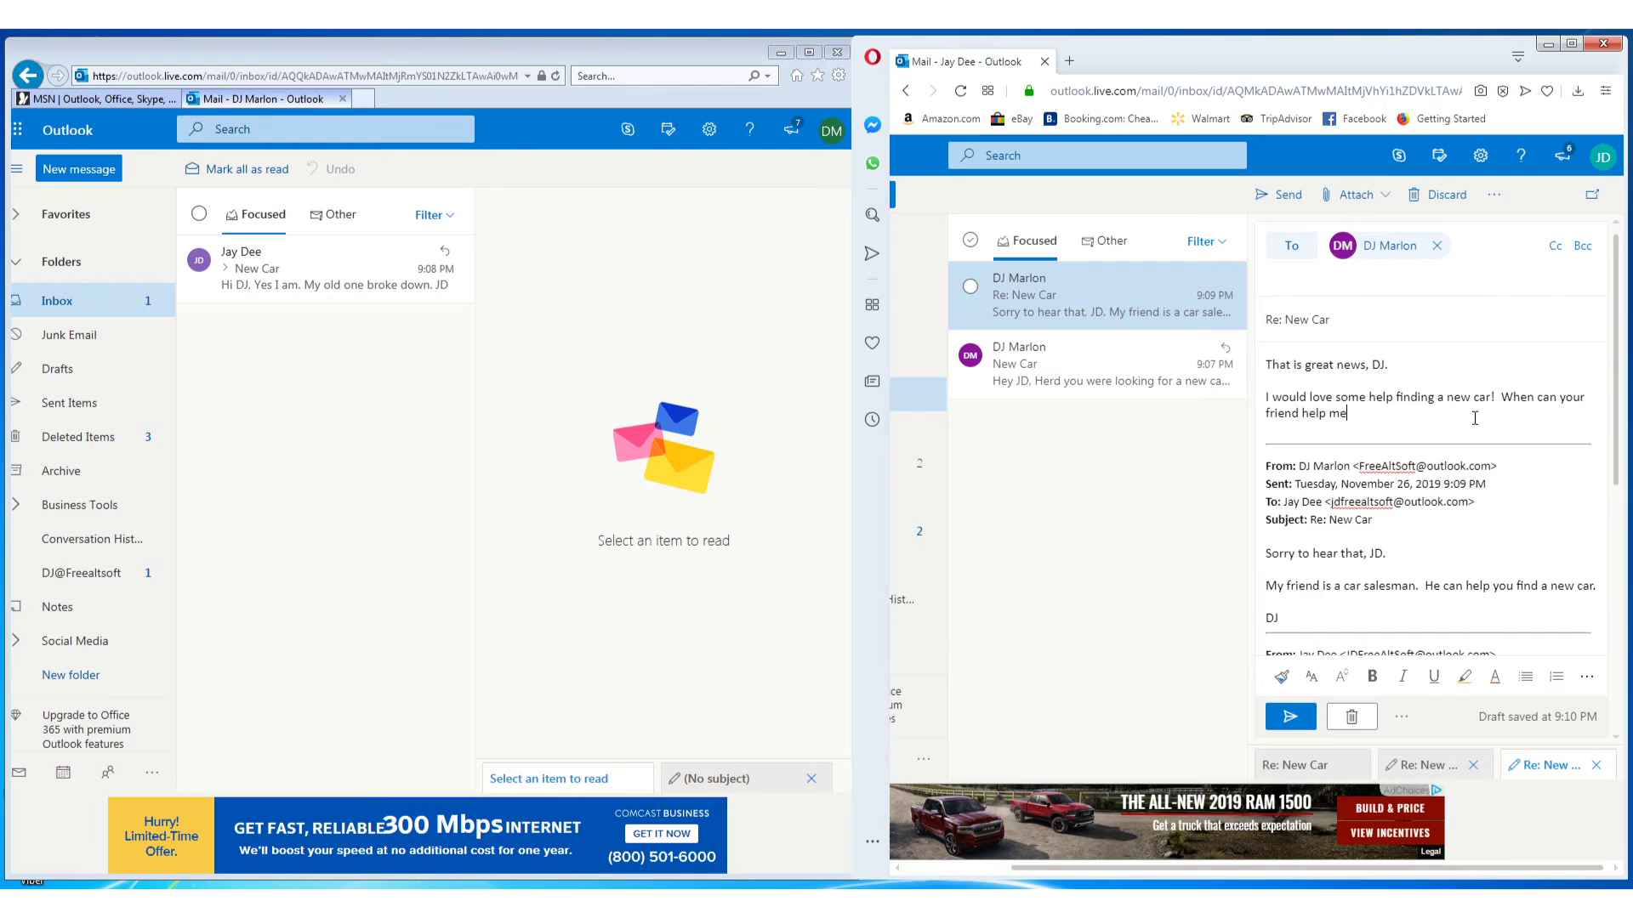
pyautogui.press('Return')
pyautogui.press('Return')
pyautogui.write('JD')
pyautogui.click(1290, 718)
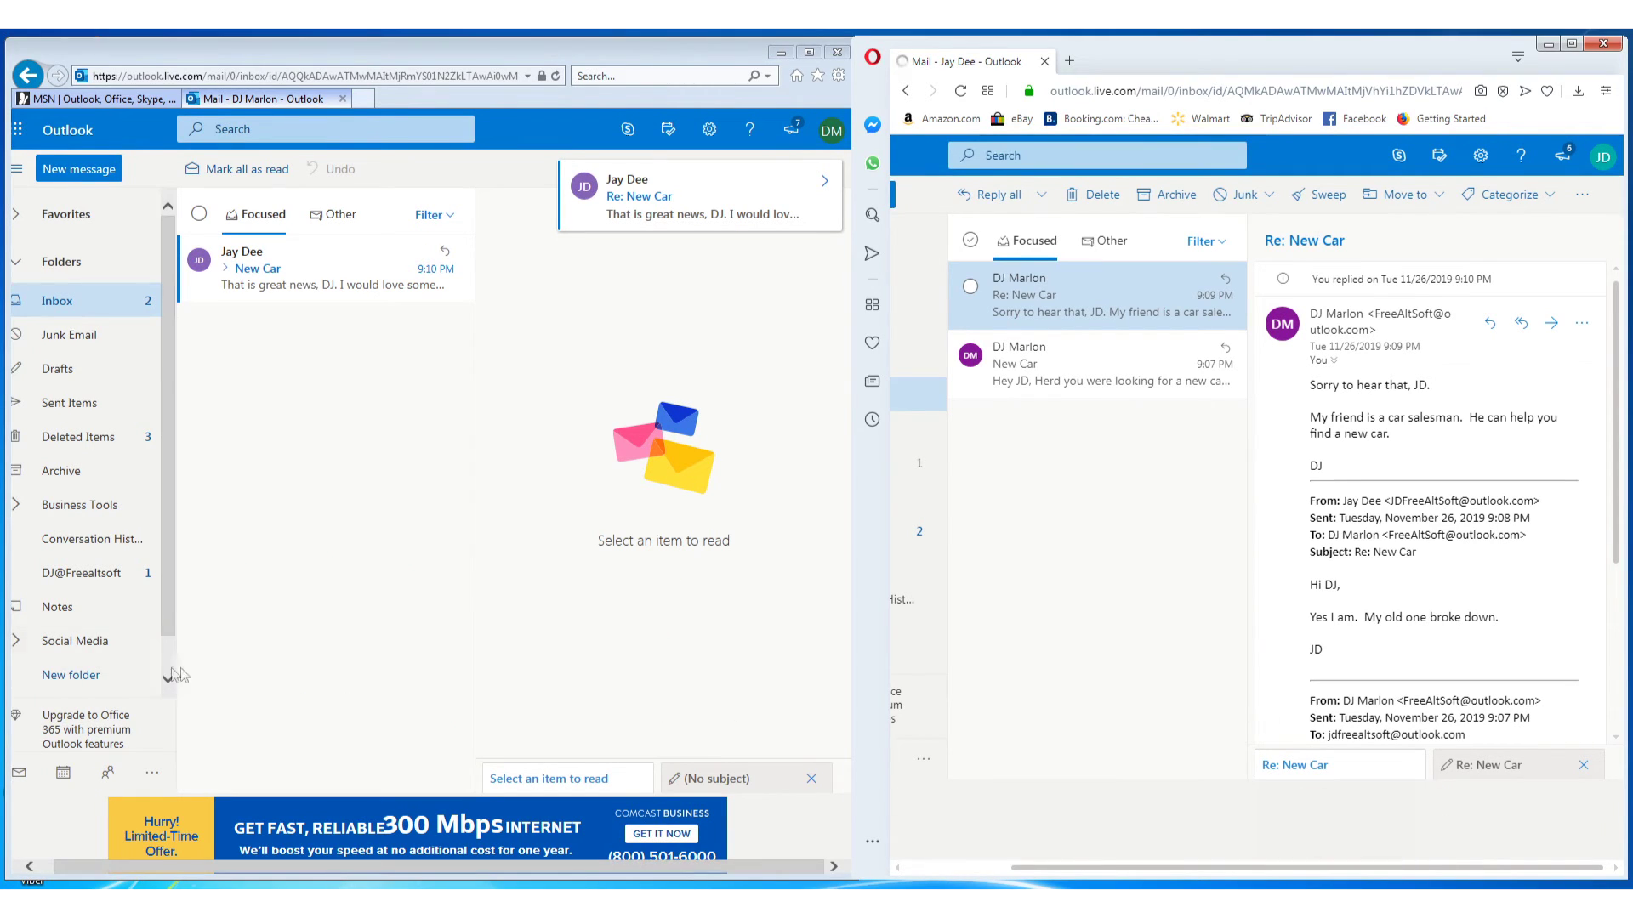
# Open the grouped New Car conversation in the Internet Explorer mailbox and send a signed reply: "How about this Saturday? Will that work for you"
pyautogui.click(313, 662)
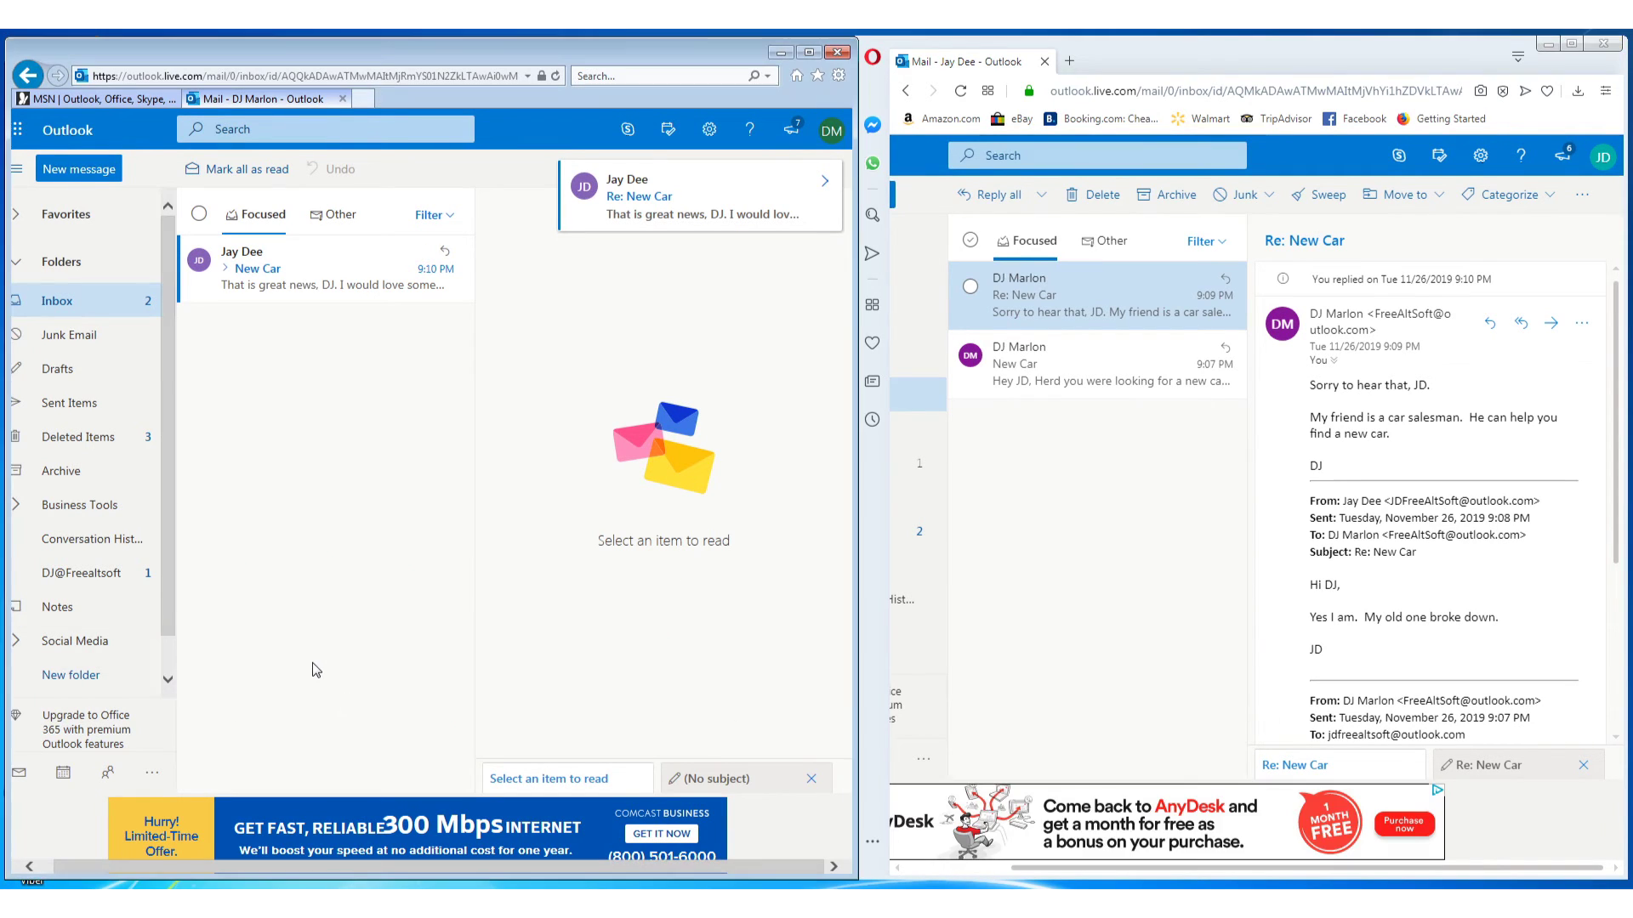
pyautogui.click(252, 269)
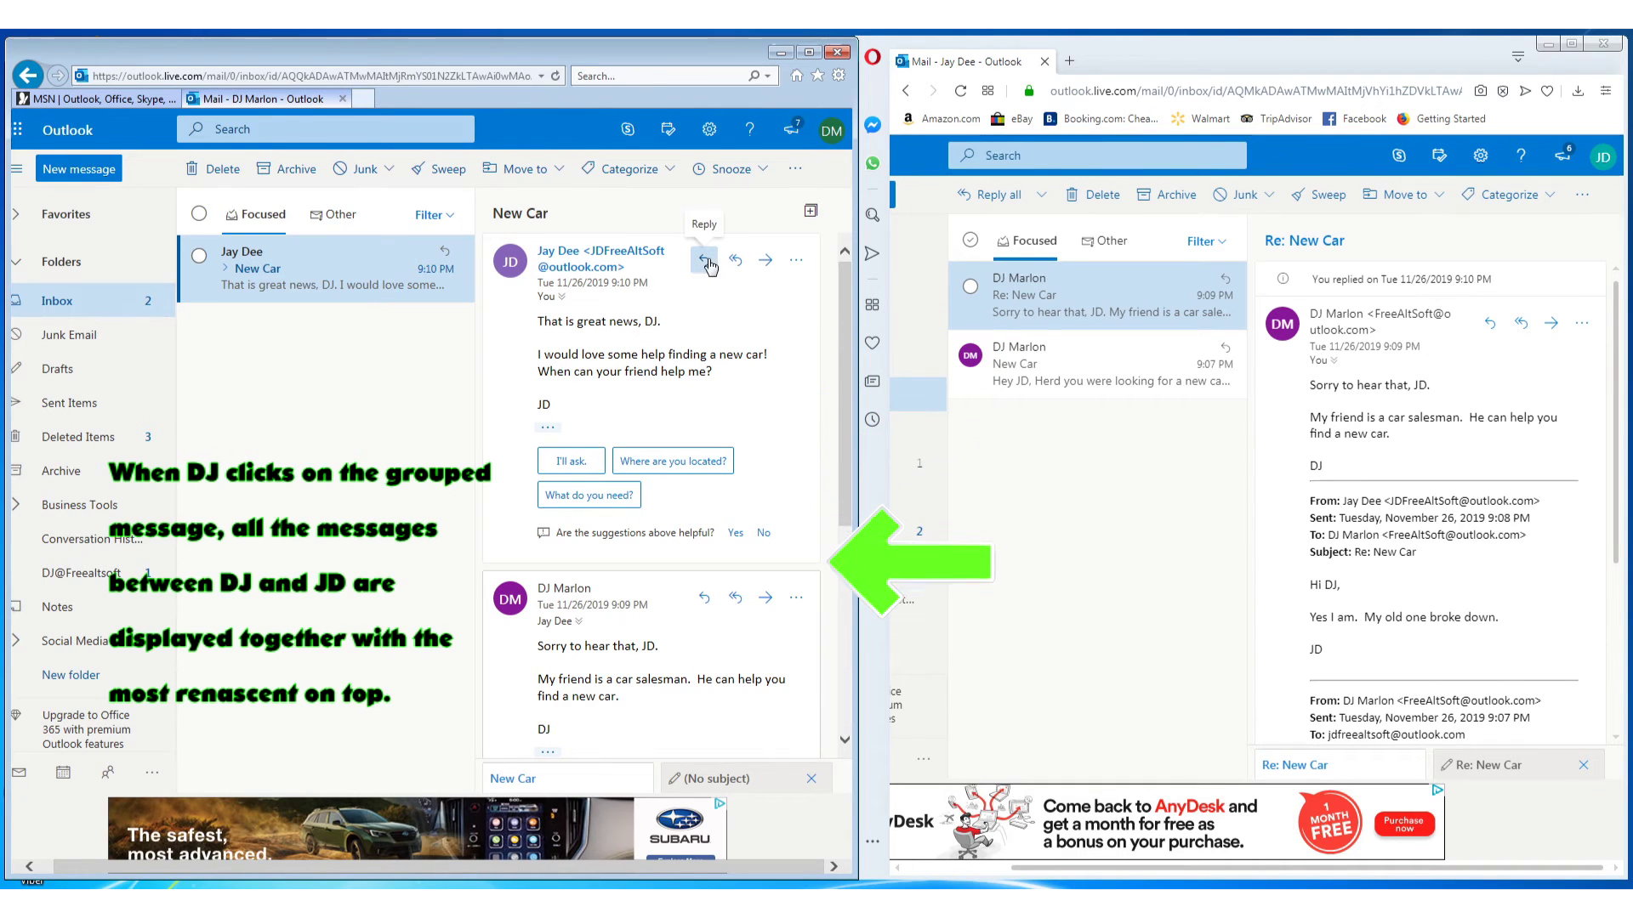
pyautogui.press('r')
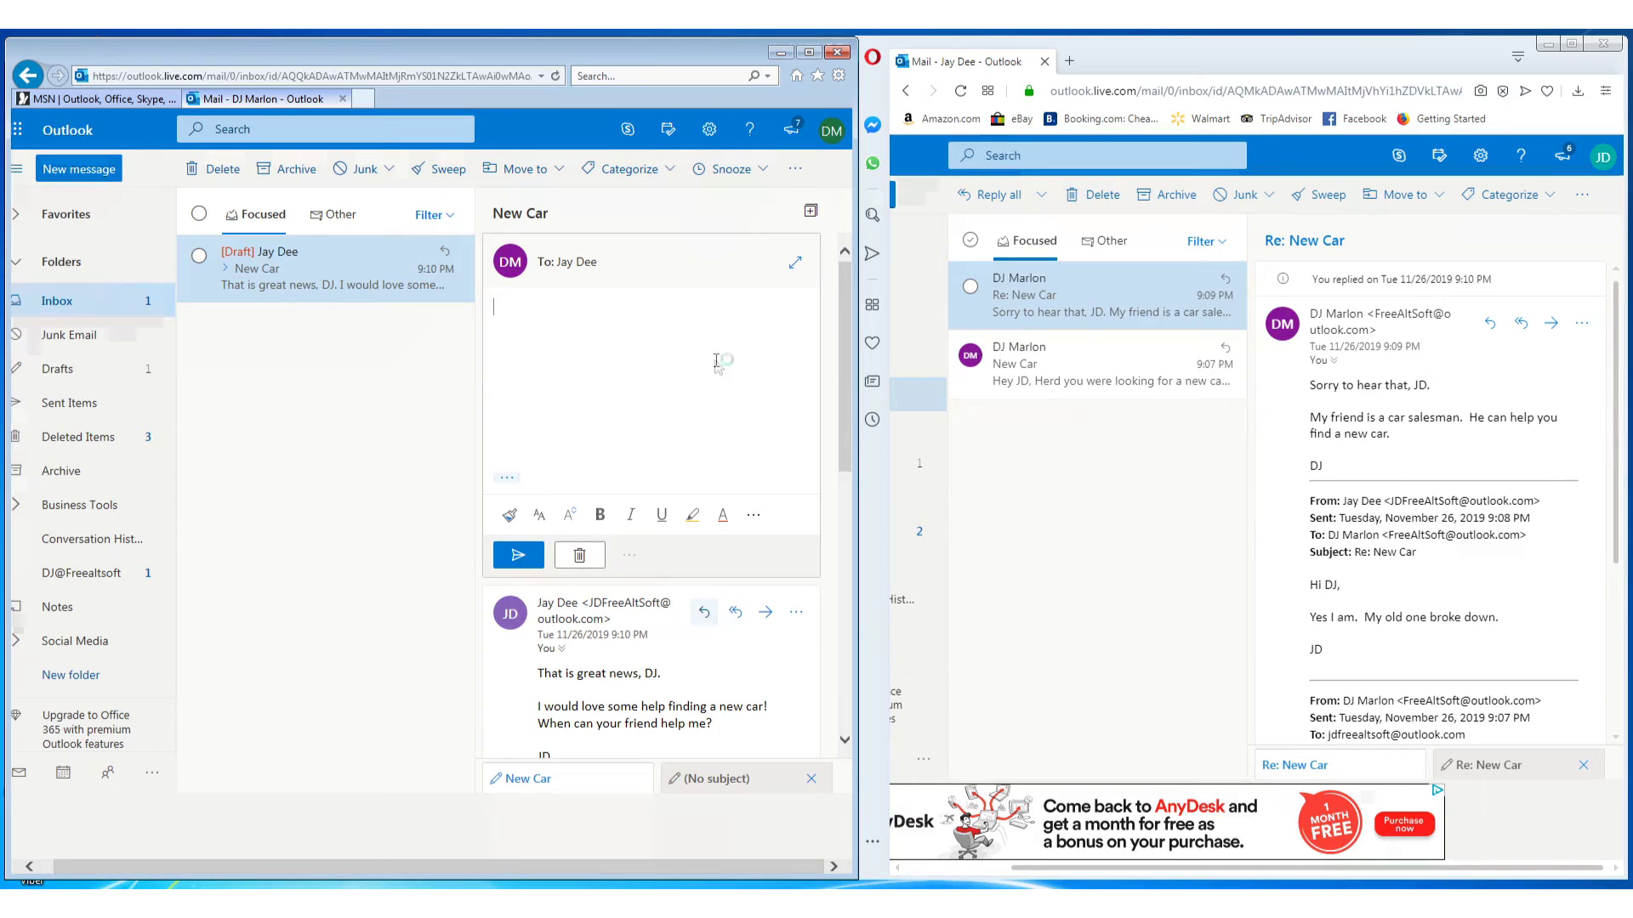
pyautogui.write('How about this ')
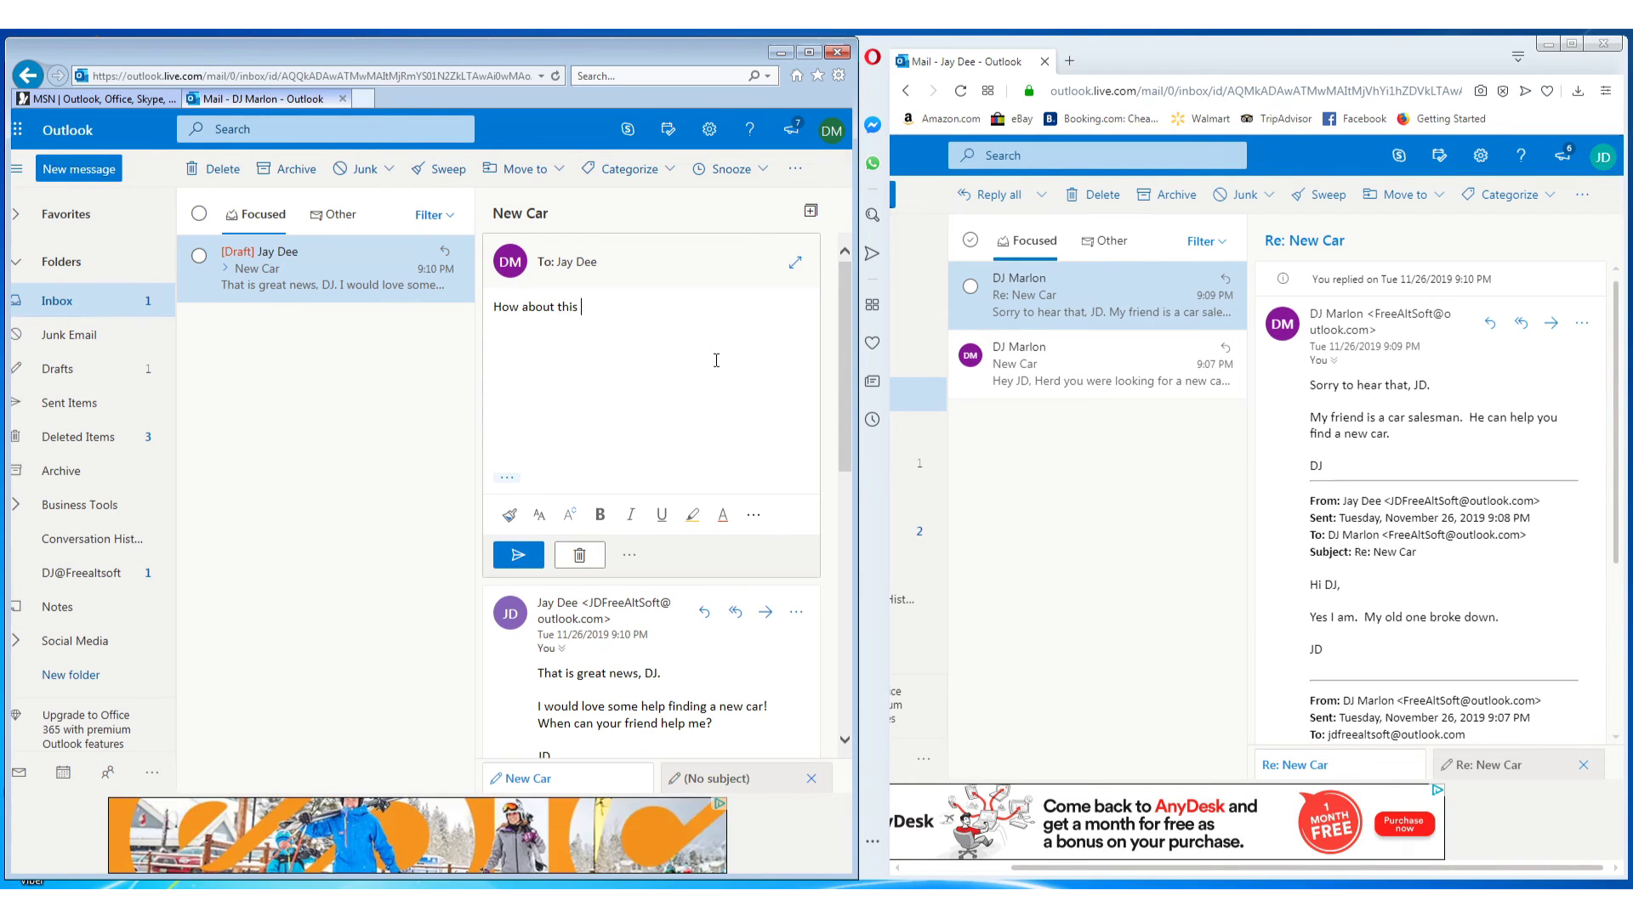
pyautogui.write('Saturday?')
pyautogui.press('Return')
pyautogui.press('Return')
pyautogui.write('Will that work')
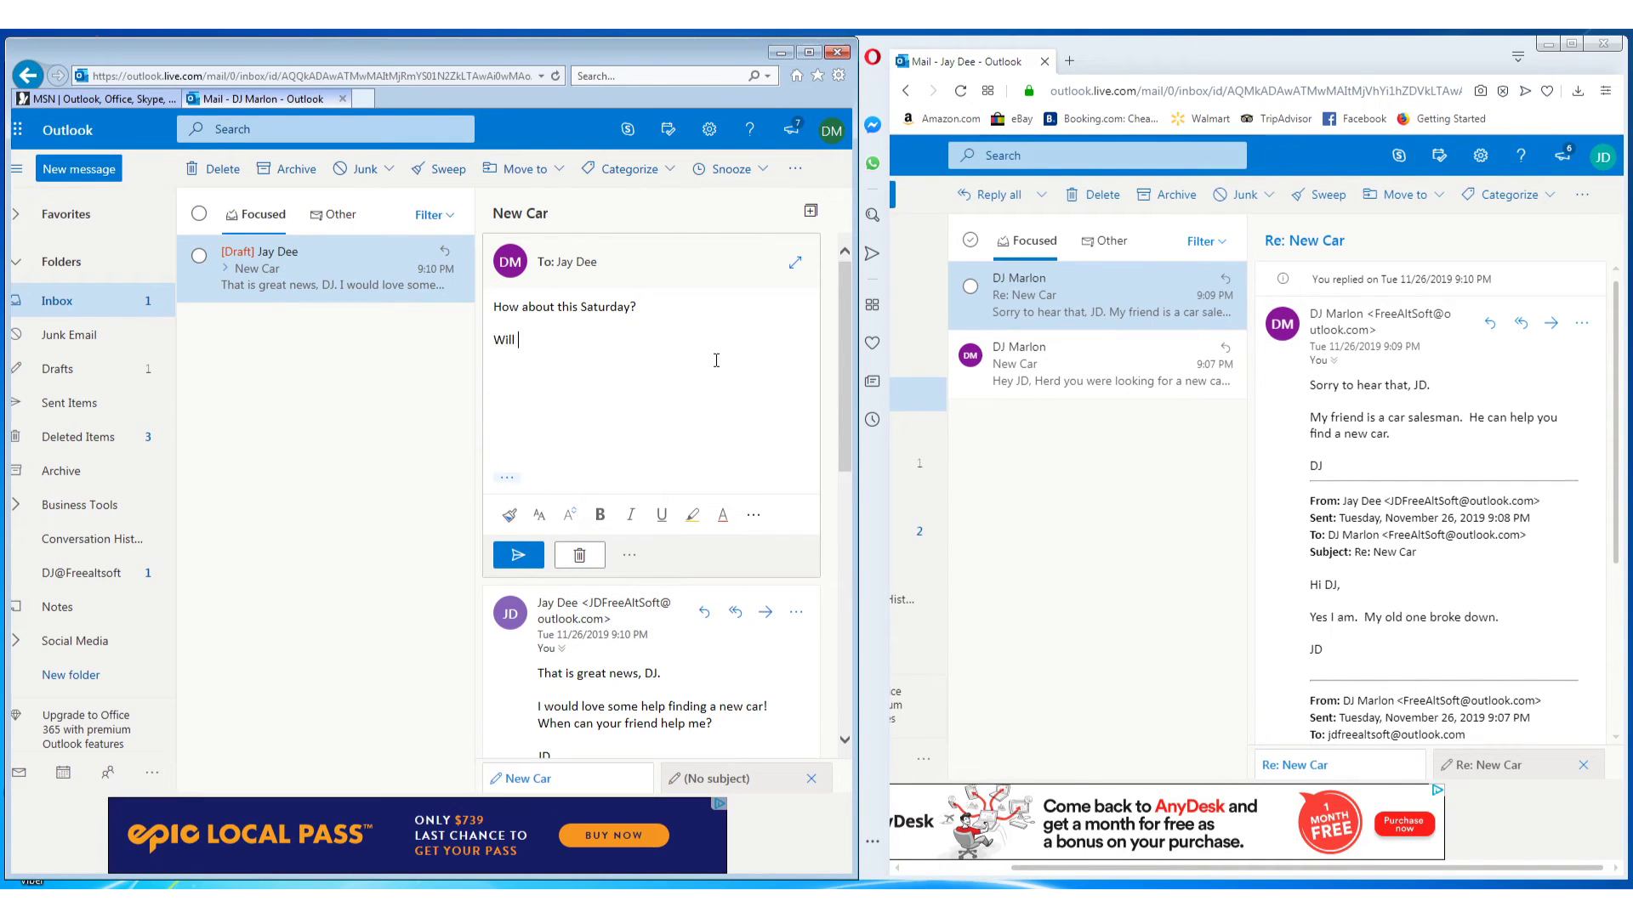
pyautogui.write(' for you, JD?')
pyautogui.press('Return')
pyautogui.write('DJ')
pyautogui.click(526, 559)
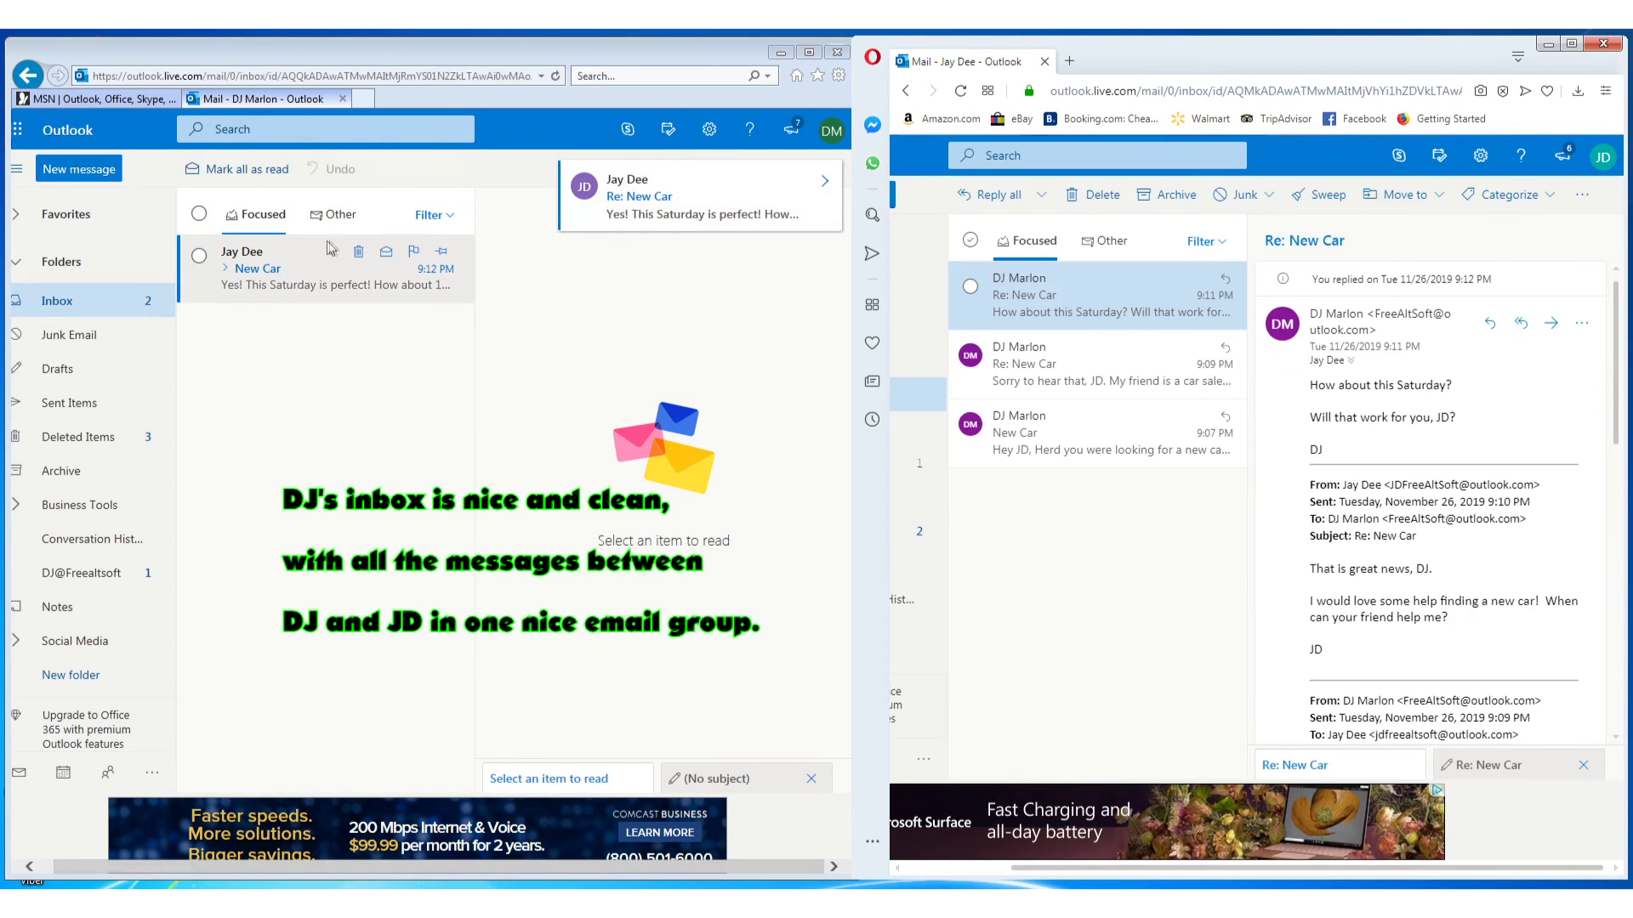
# Open the grouped New Car conversation in Internet Explorer and the newest separate reply in Opera to compare both inboxes
pyautogui.click(345, 257)
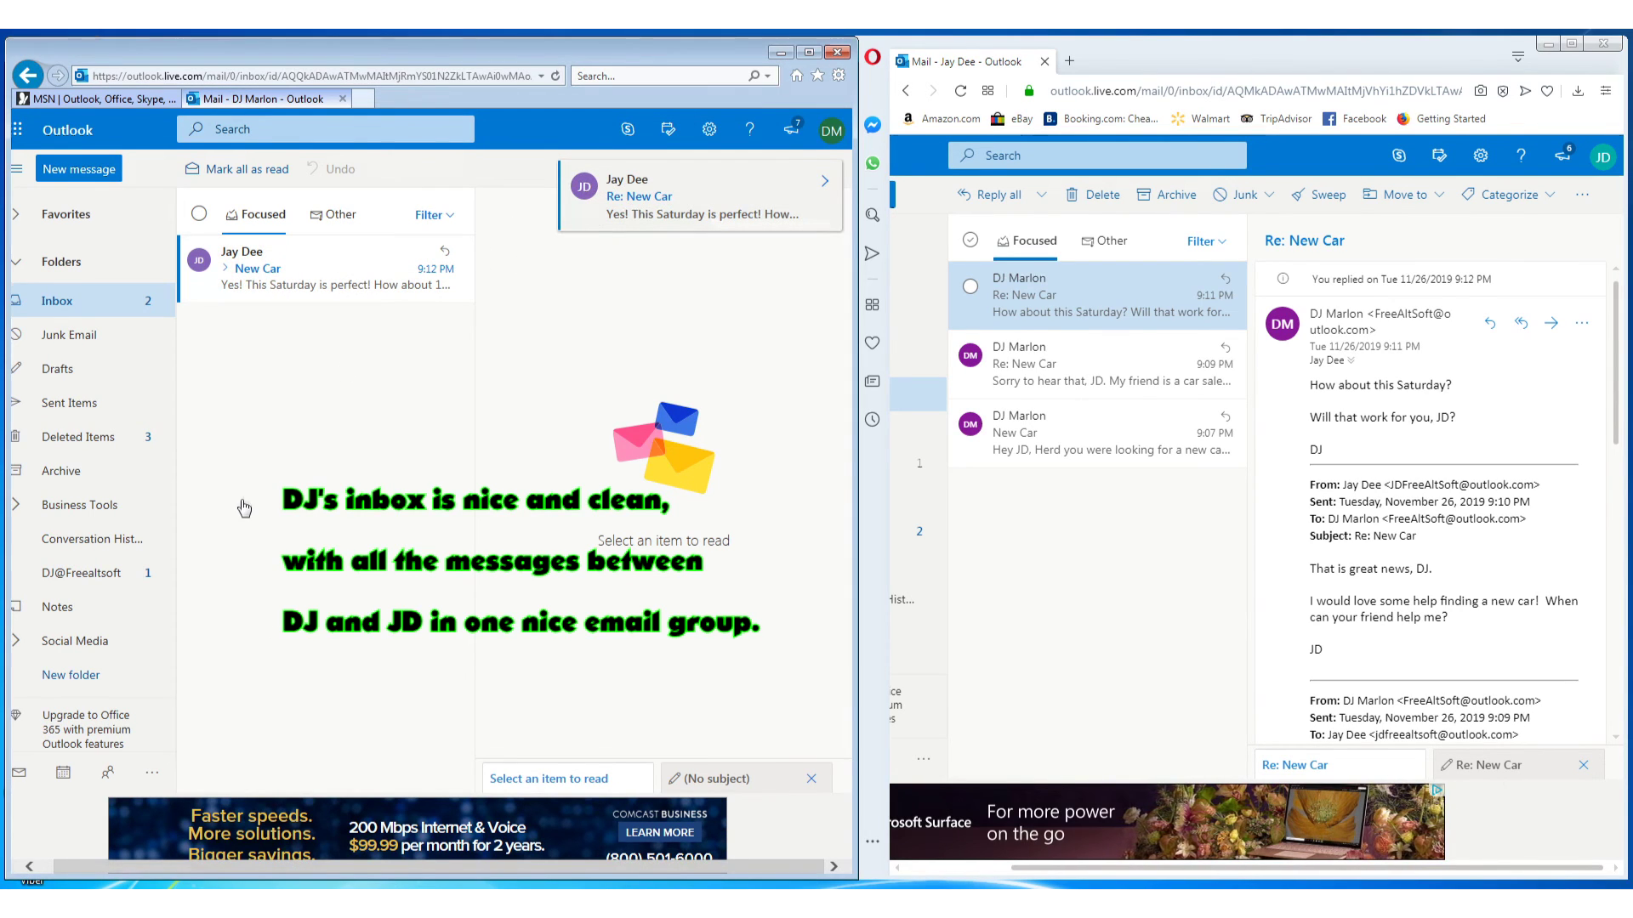
pyautogui.click(325, 280)
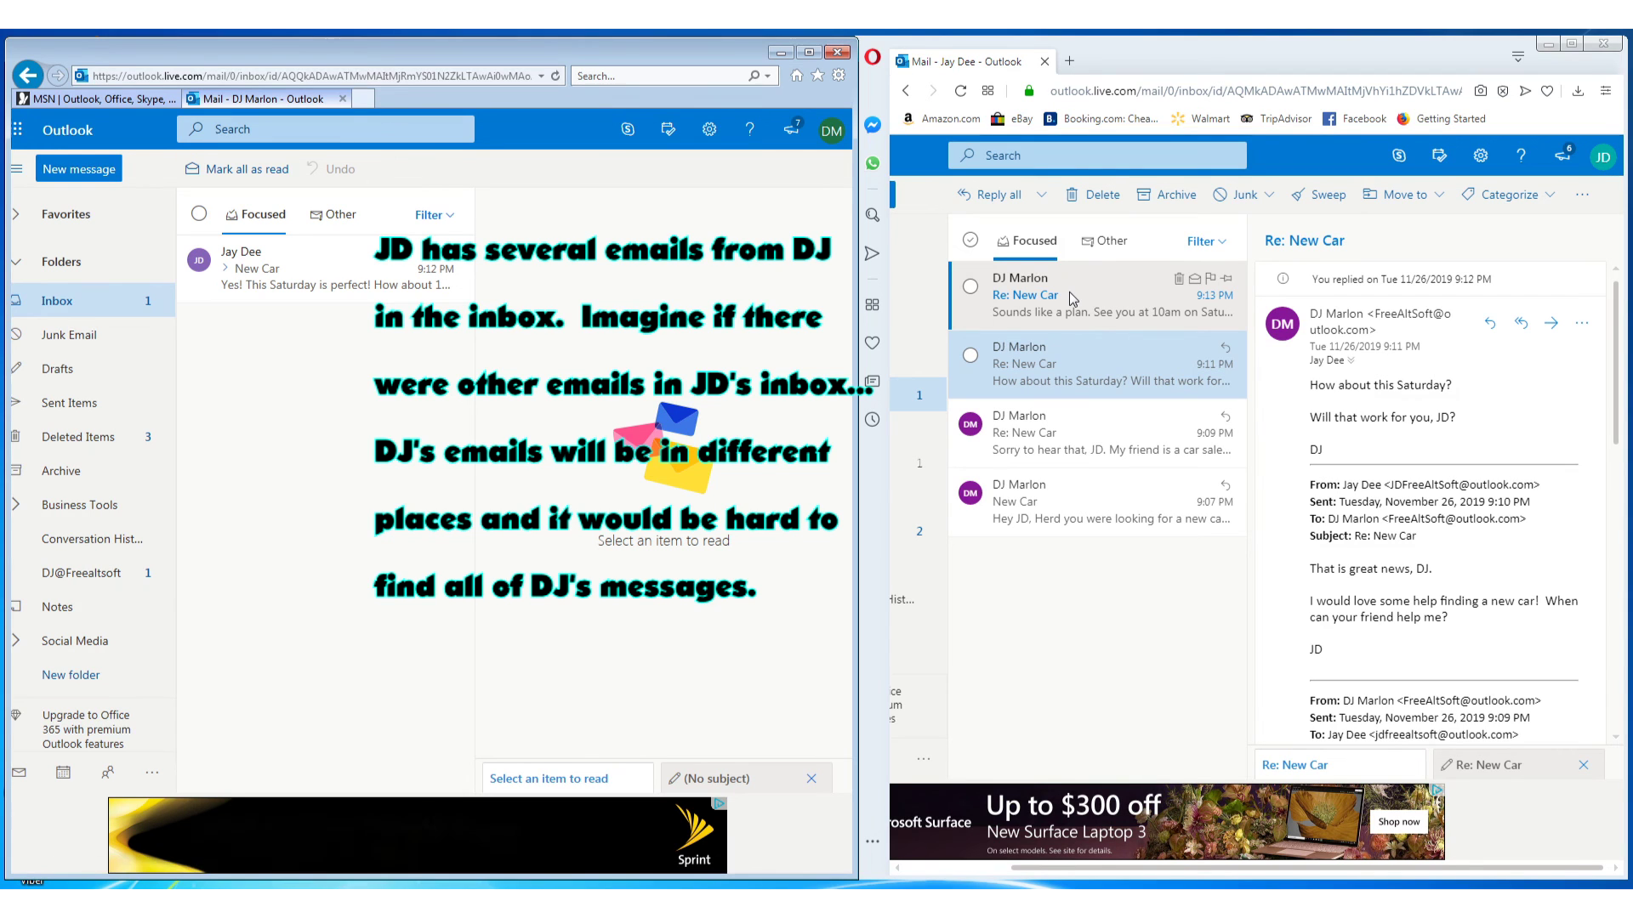
pyautogui.click(1069, 292)
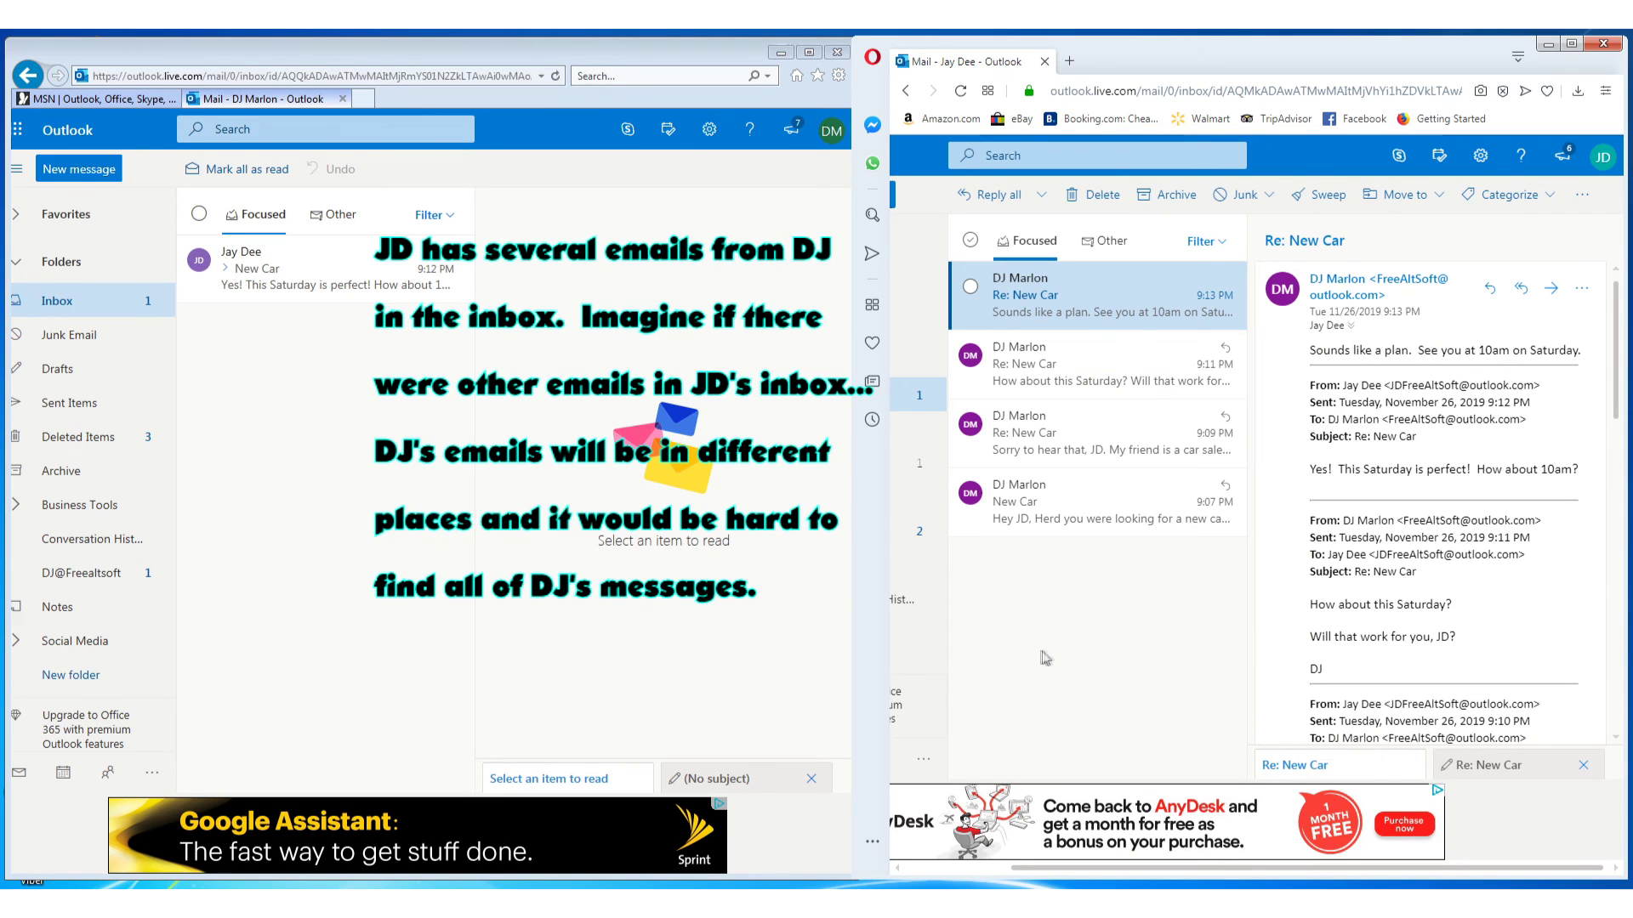
pyautogui.click(338, 551)
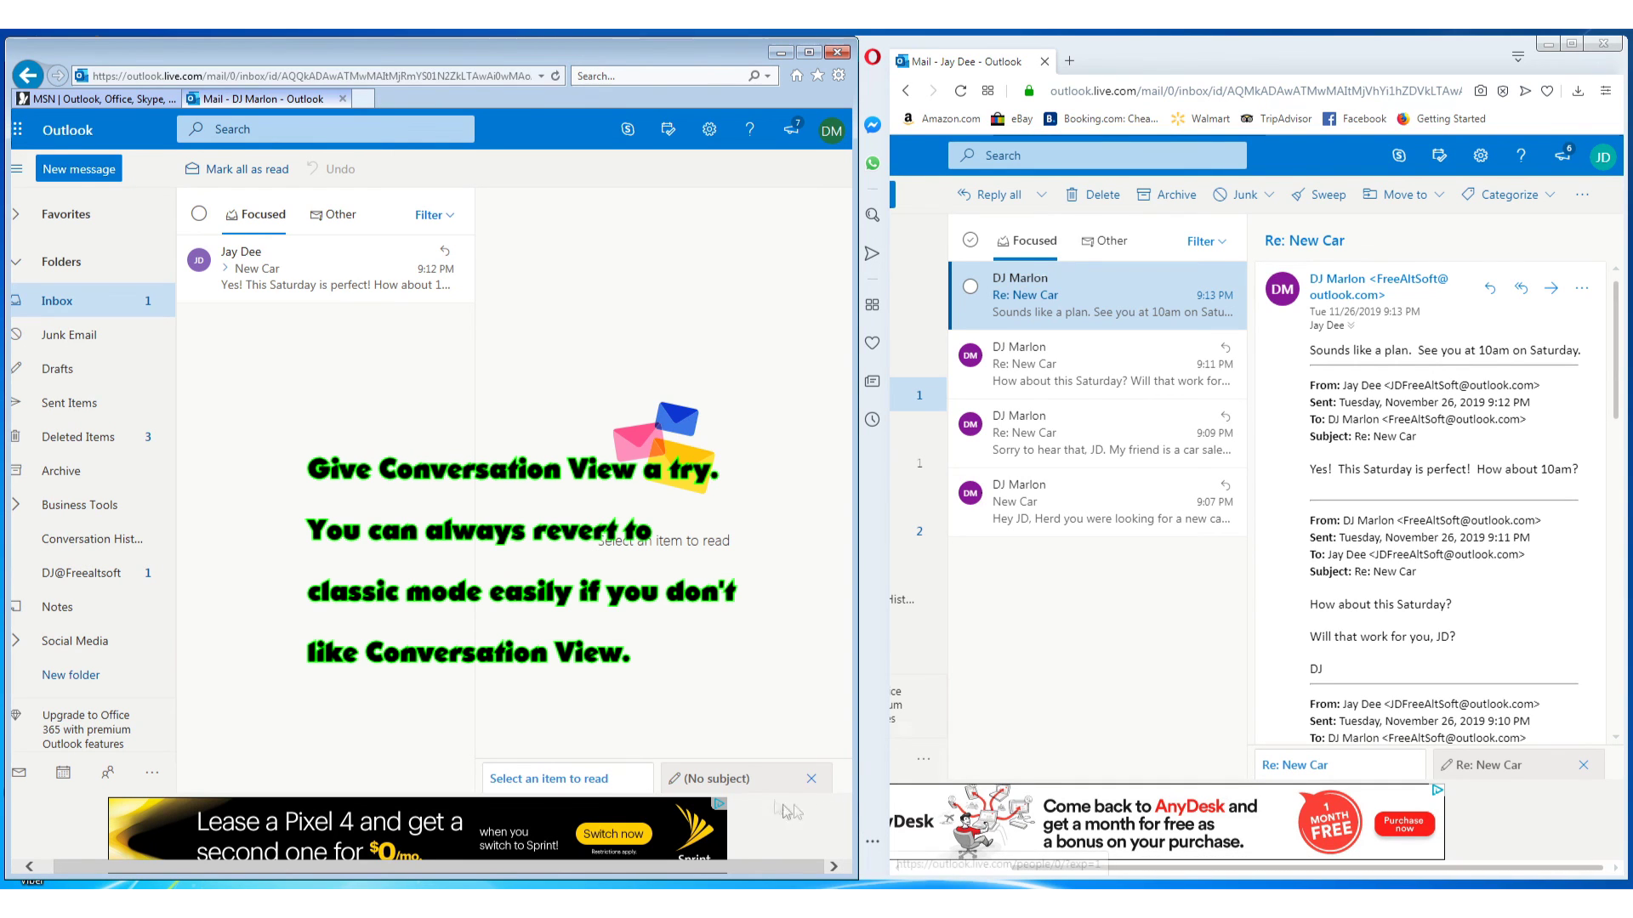
# Turn off conversation view in the Internet Explorer mailbox and set it to newest messages on top in the Opera mailbox
pyautogui.click(711, 132)
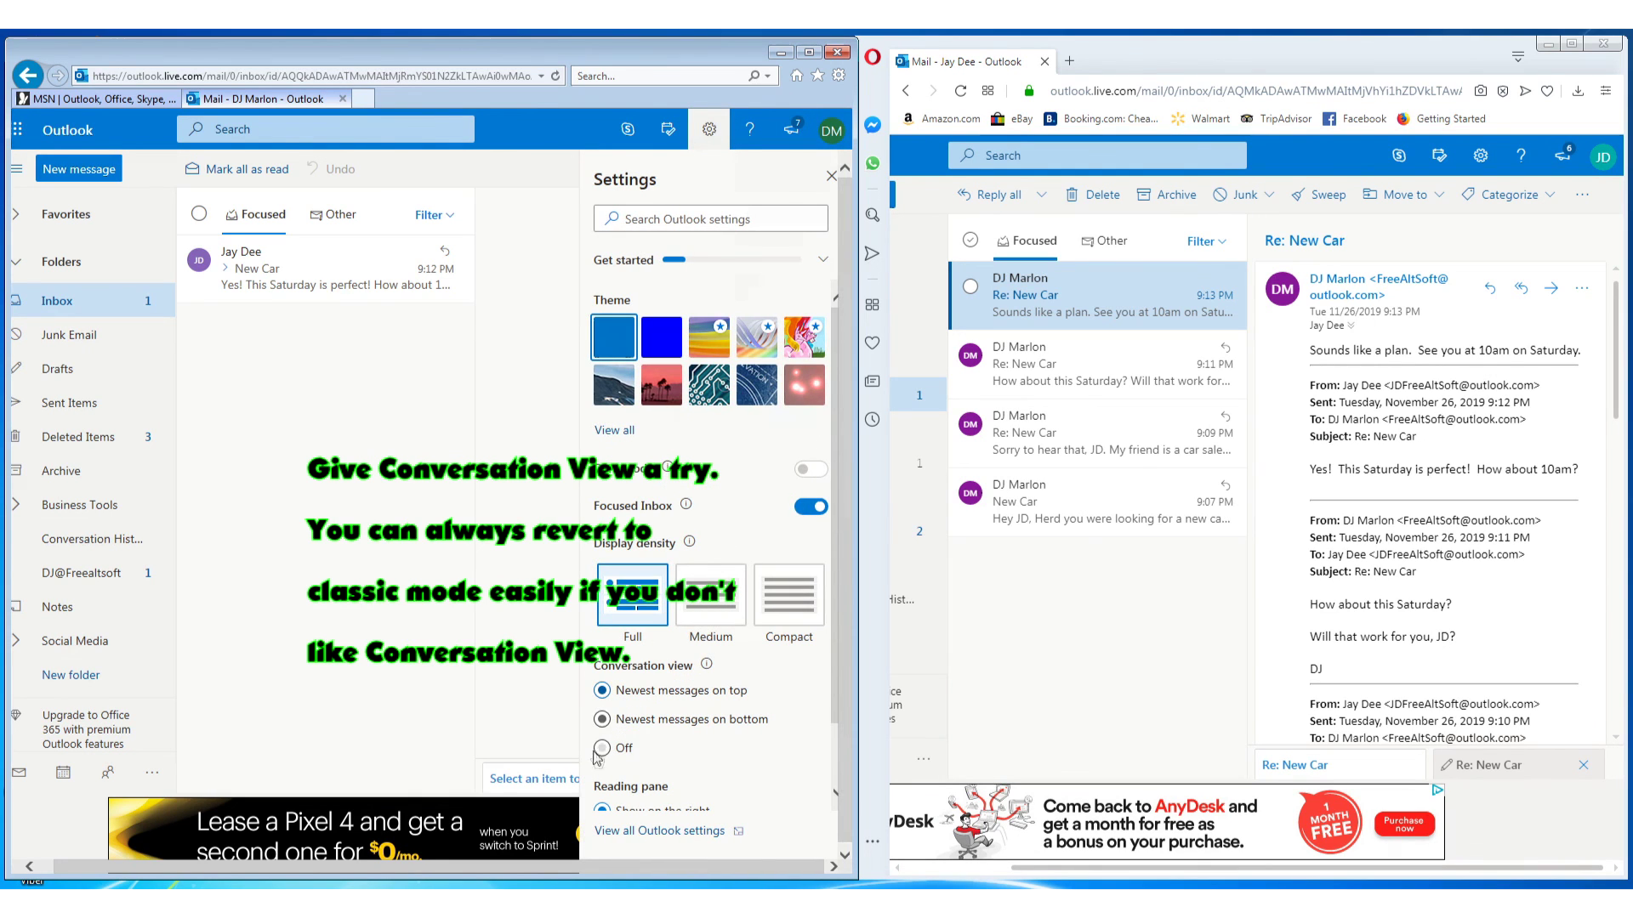
pyautogui.click(601, 749)
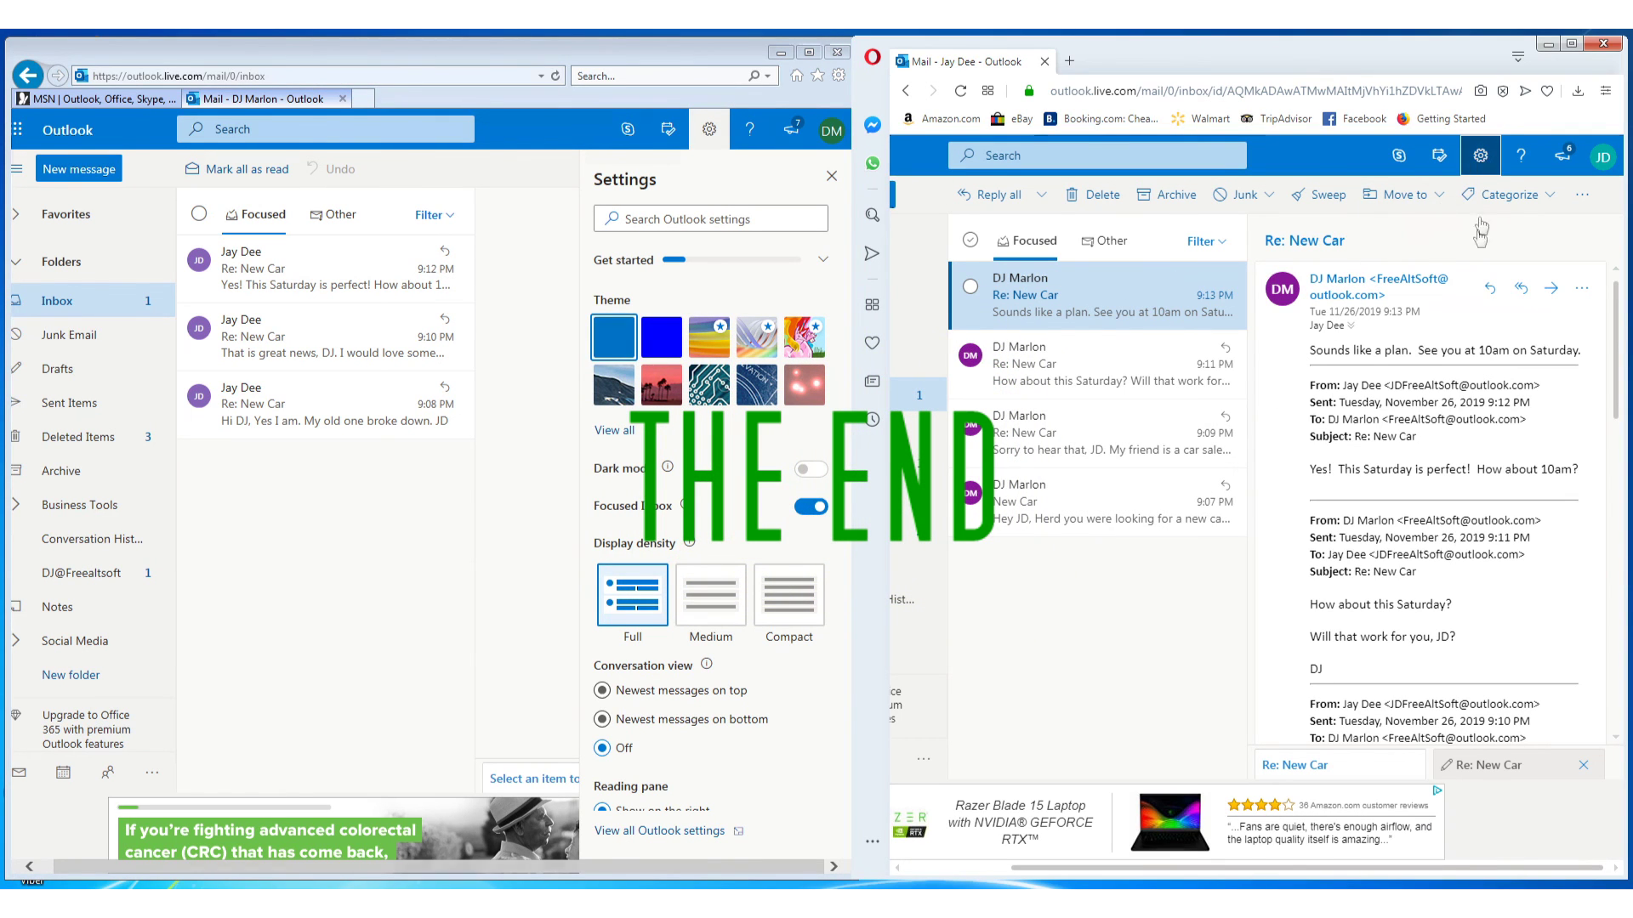
pyautogui.click(1356, 723)
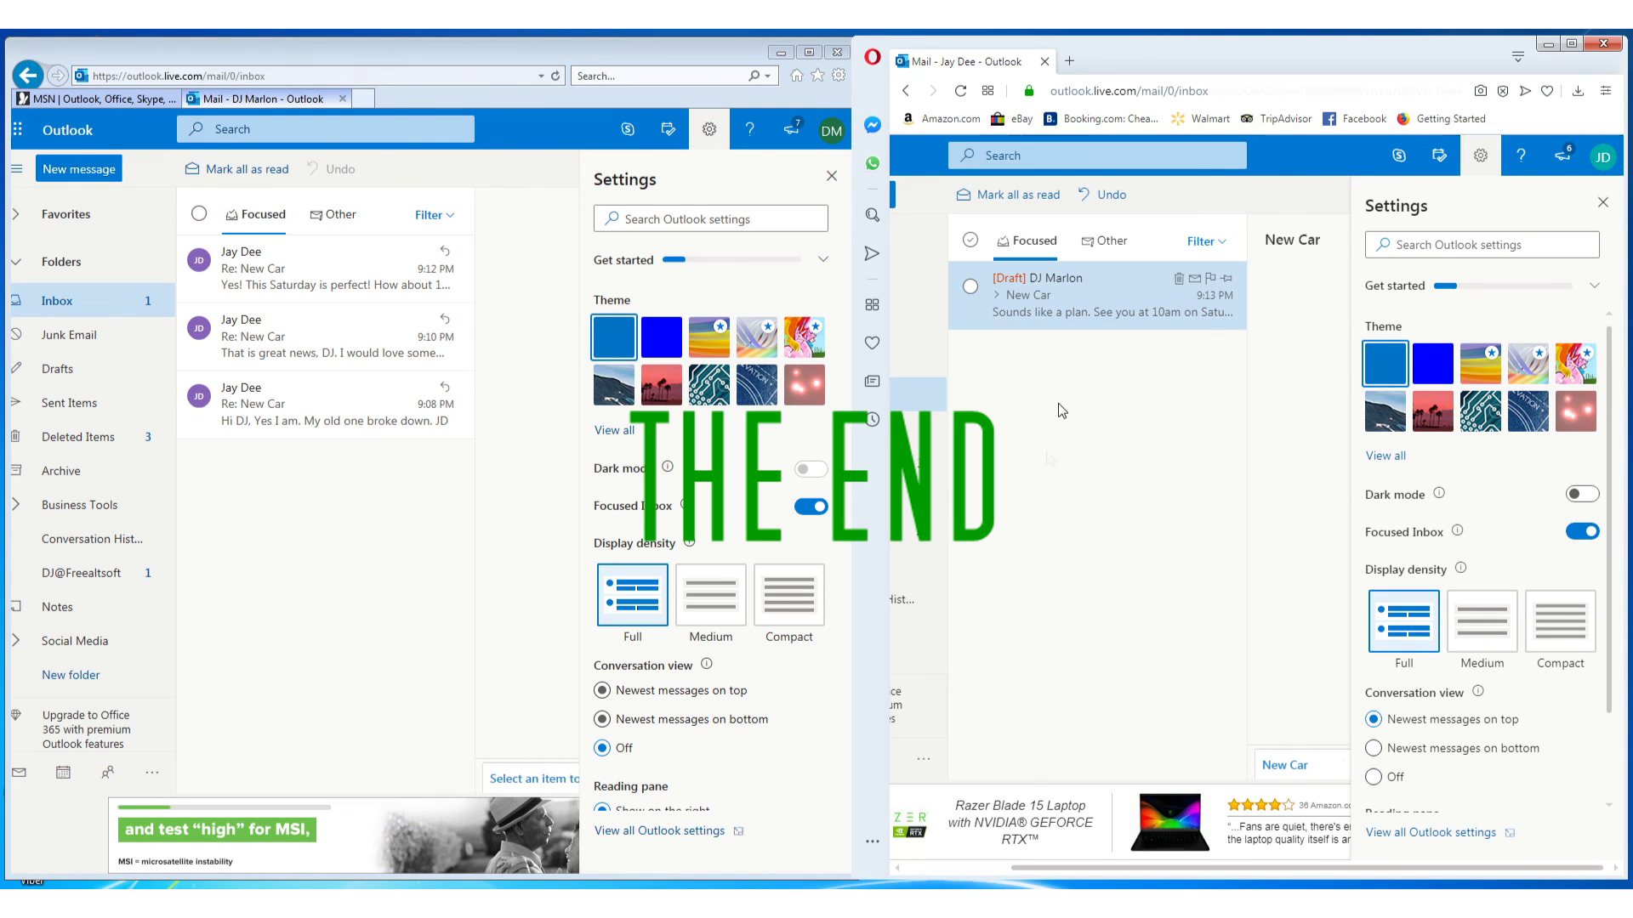